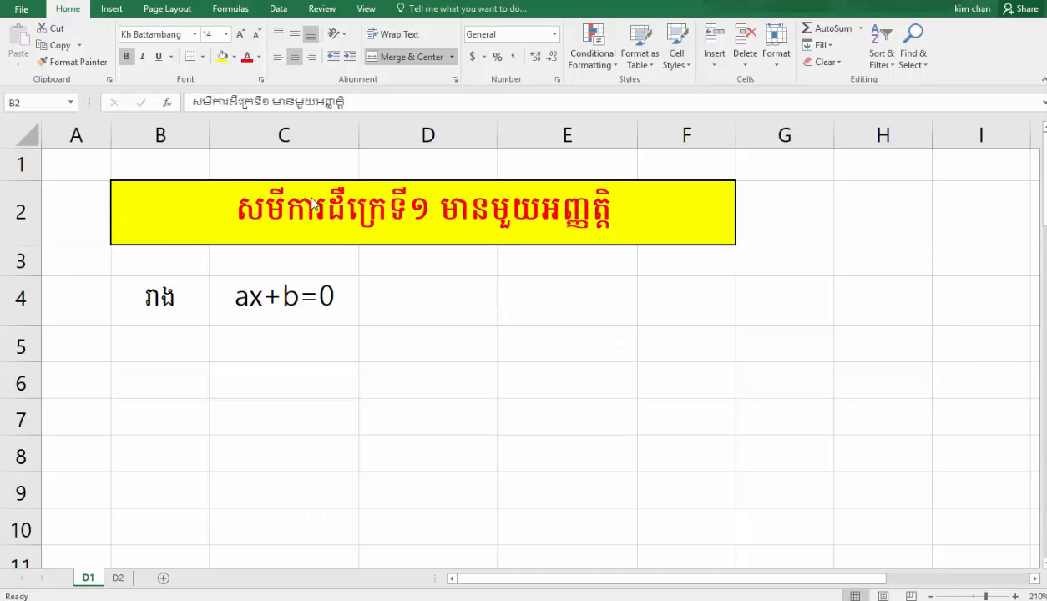
- Enter the rearranged equation ax=-b in cell D4, beside the general form ax+b=0
left_click(167, 299)
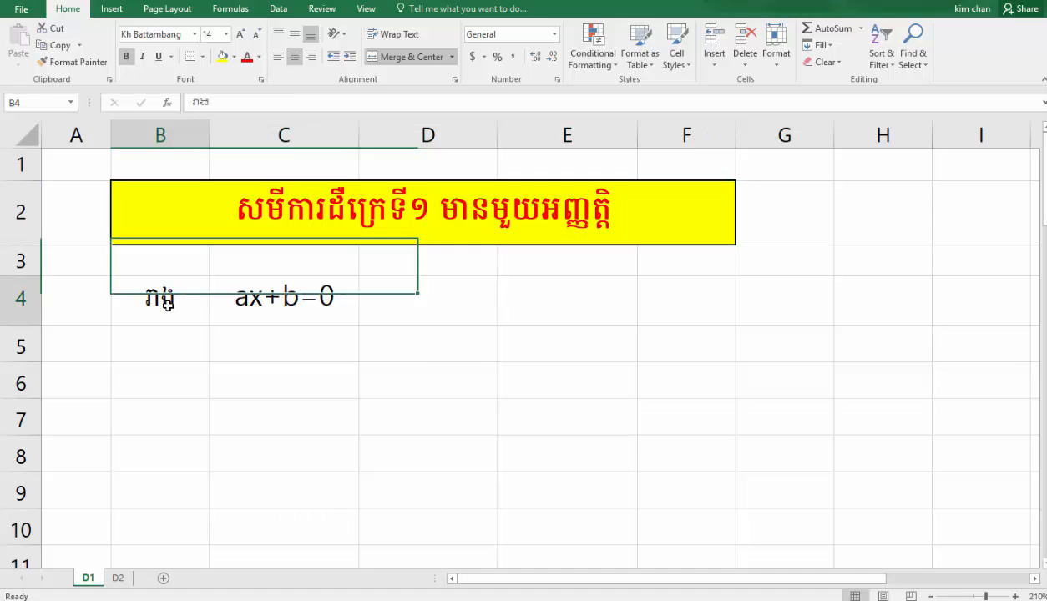
left_click(276, 303)
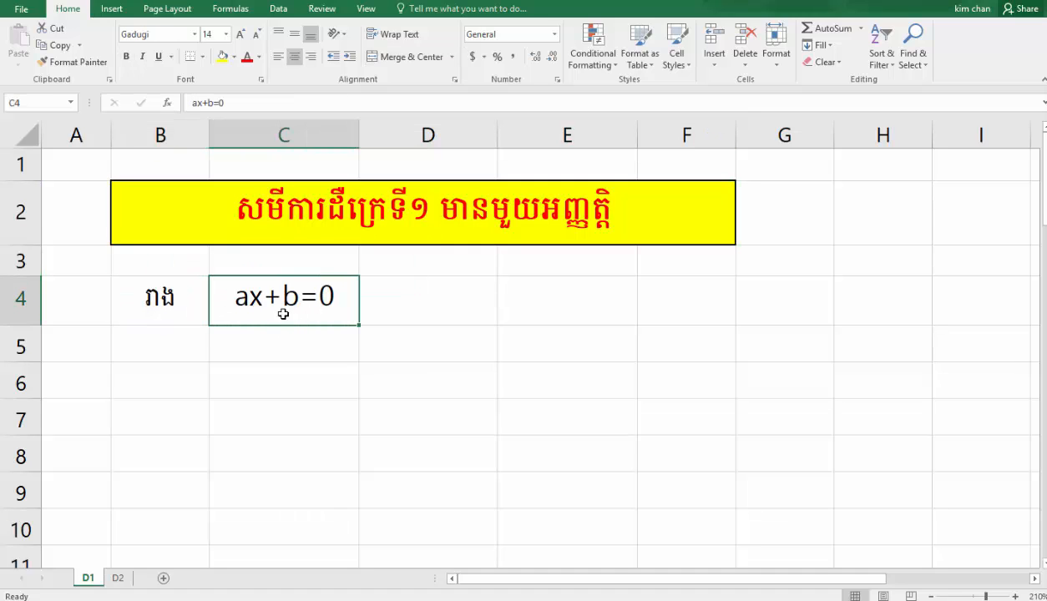
left_click(412, 309)
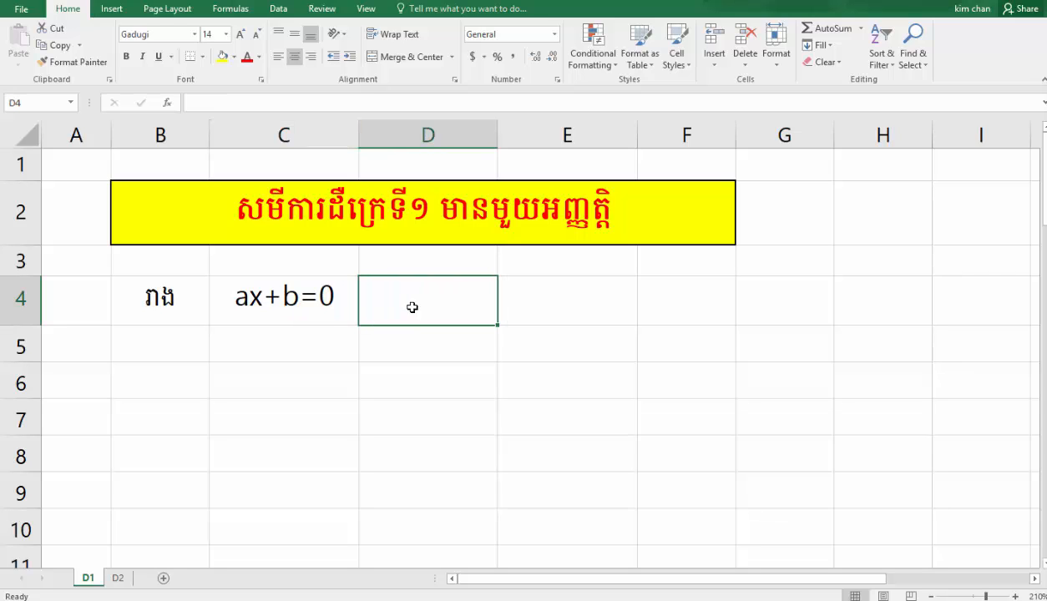
type("ax")
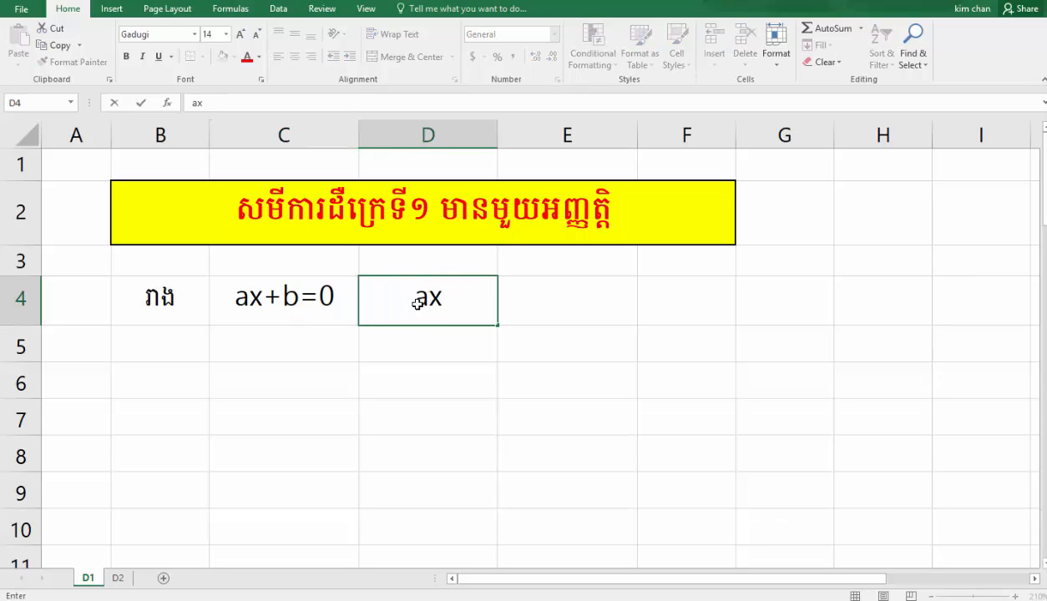
type("=-b")
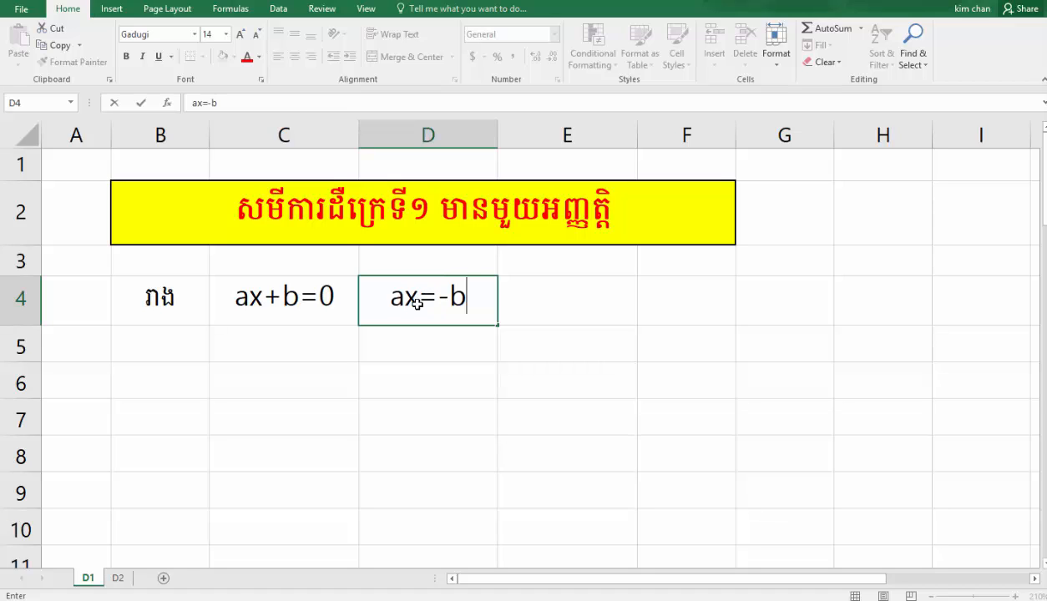
left_click(451, 345)
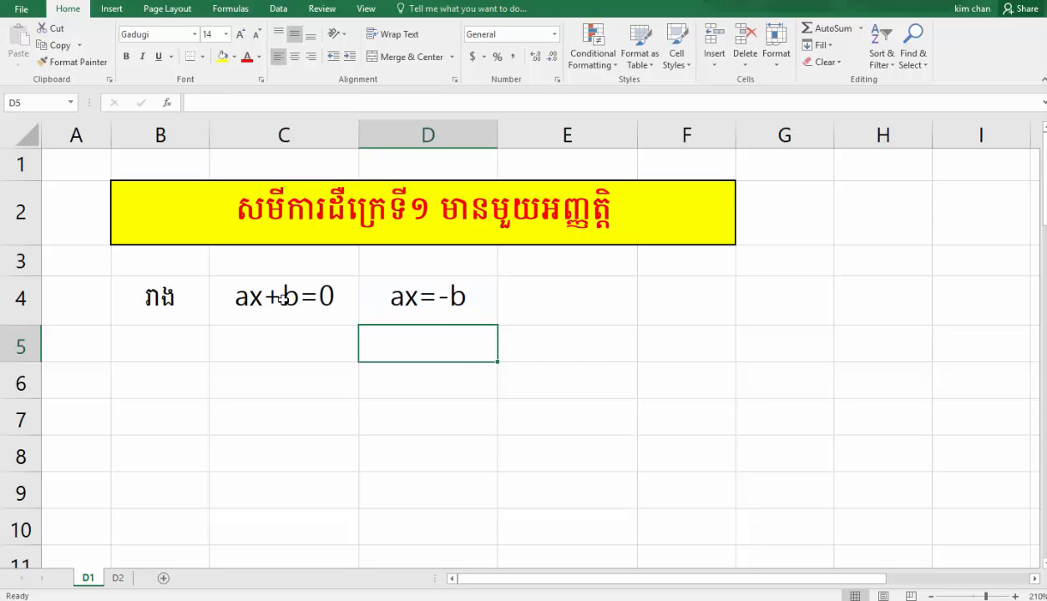
- Enter the solution formula x=-b/a as text in cell E4
left_click(557, 301)
type("x")
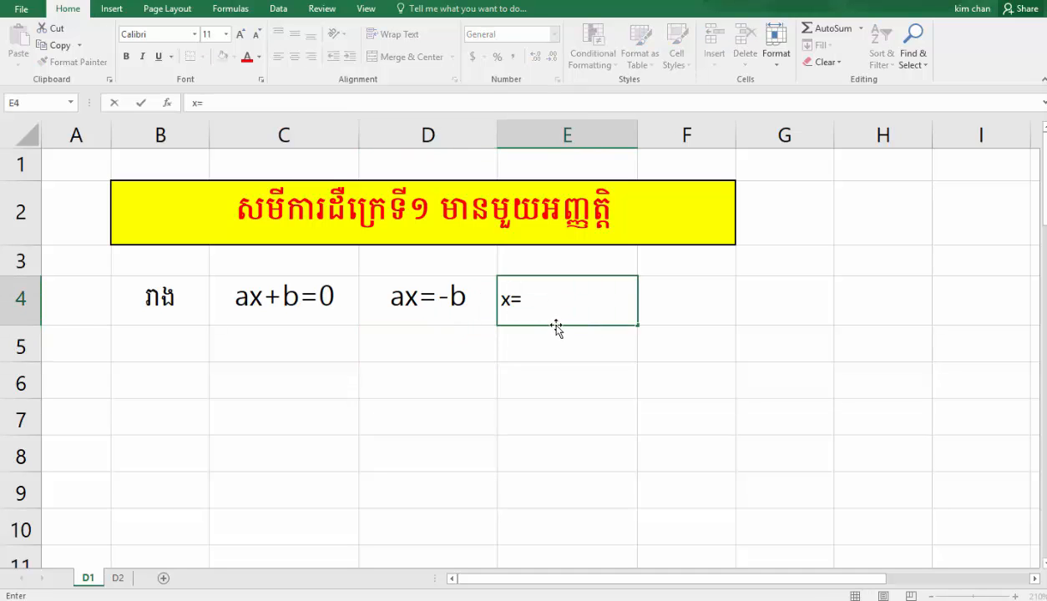
type("=-b/a")
left_click(587, 395)
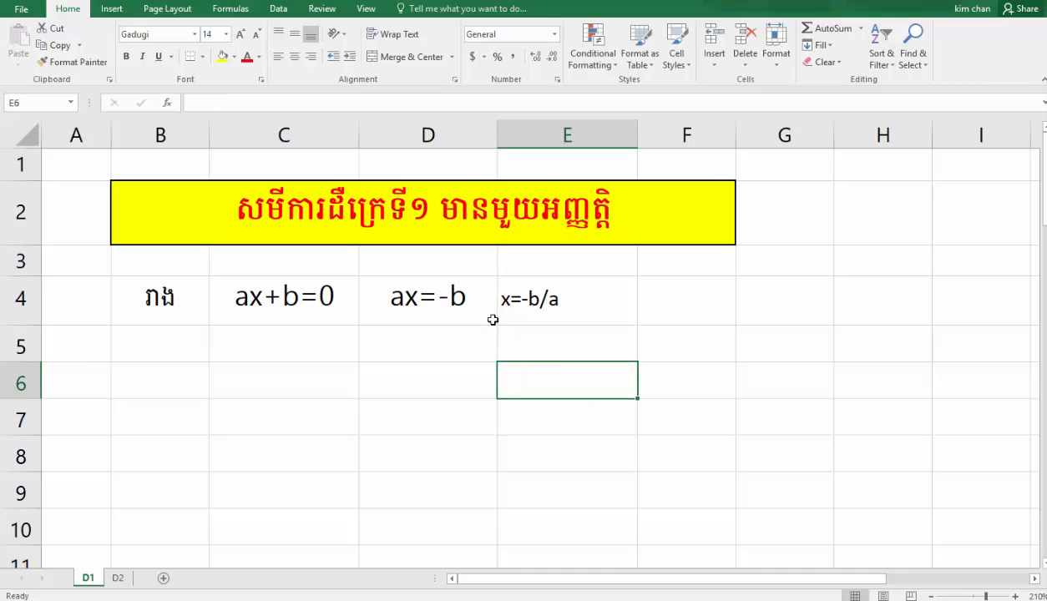
- Enlarge the text in cell E4 and space the formula out as x = -b/a
left_click(418, 300)
left_click(354, 298)
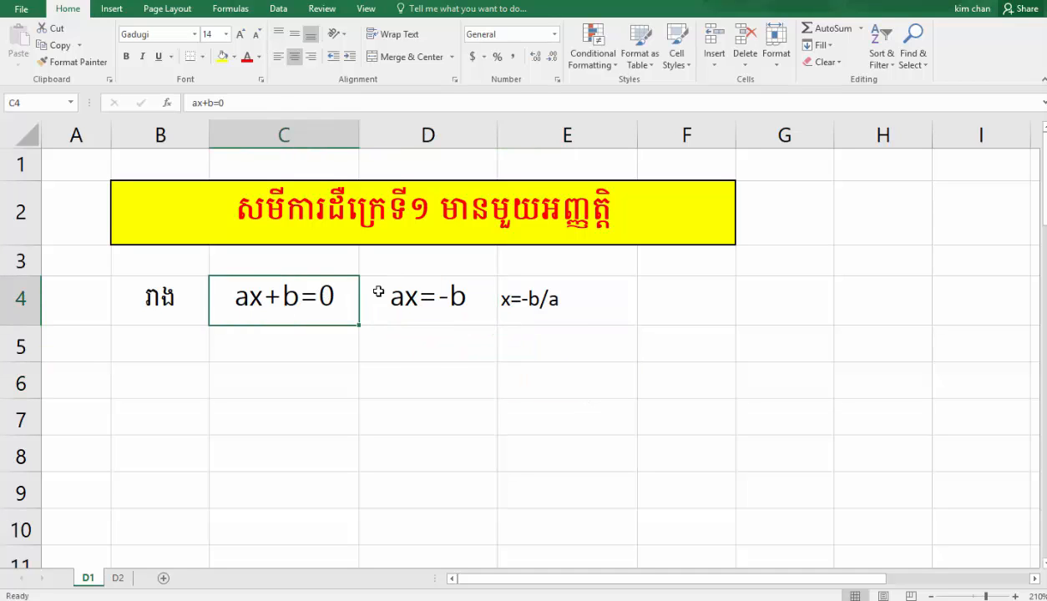
left_click(409, 292)
left_click(531, 305)
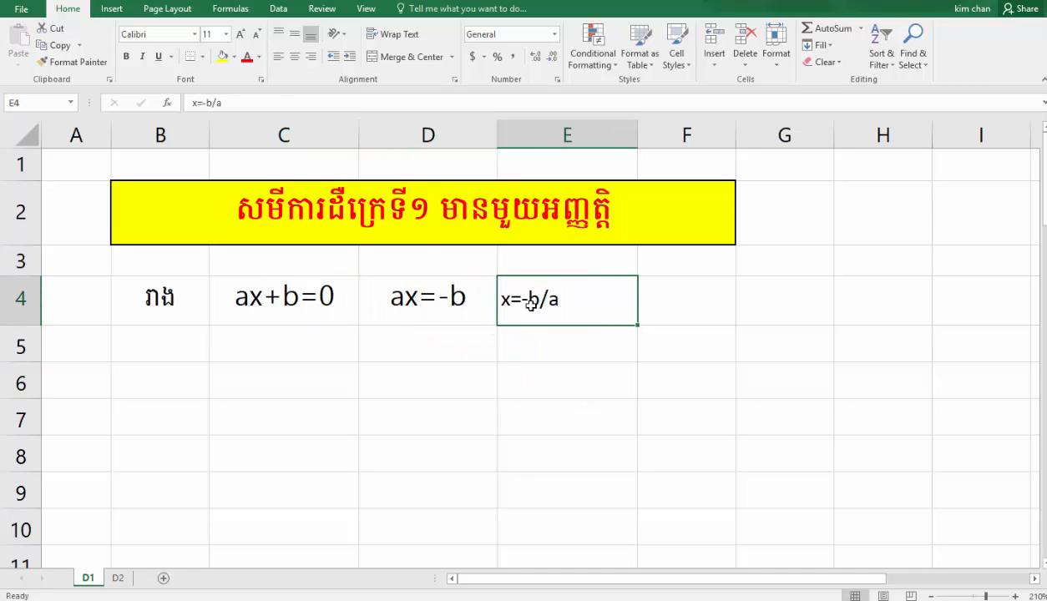
left_click(241, 34)
left_click(241, 35)
left_click(241, 34)
left_click(261, 39)
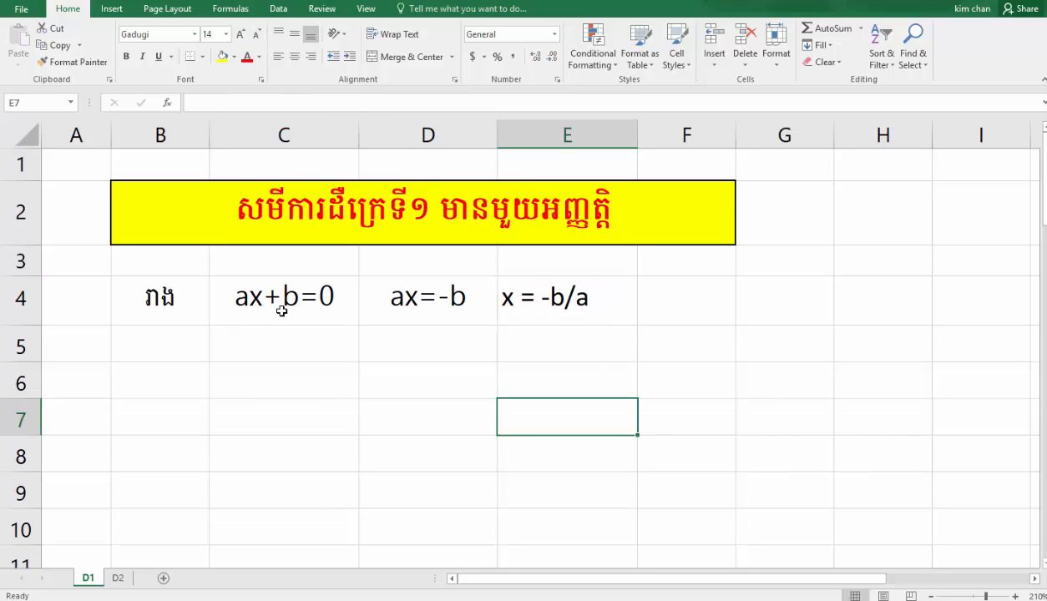
- Apply the Gadugi font to all three equations in cells C4 to E4
left_click(274, 303)
left_click(505, 297, "shift")
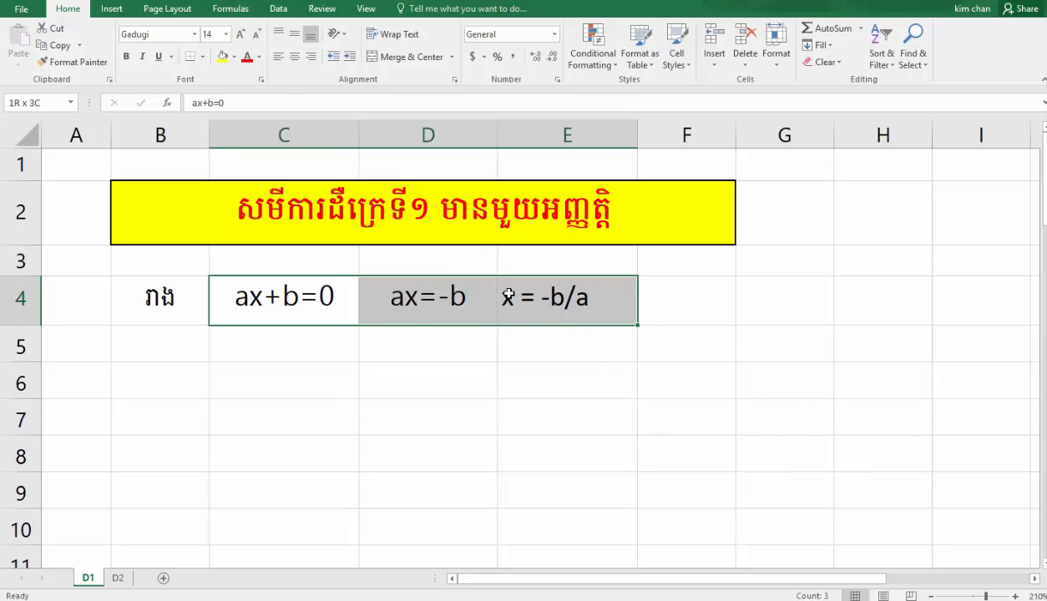
left_click(161, 34)
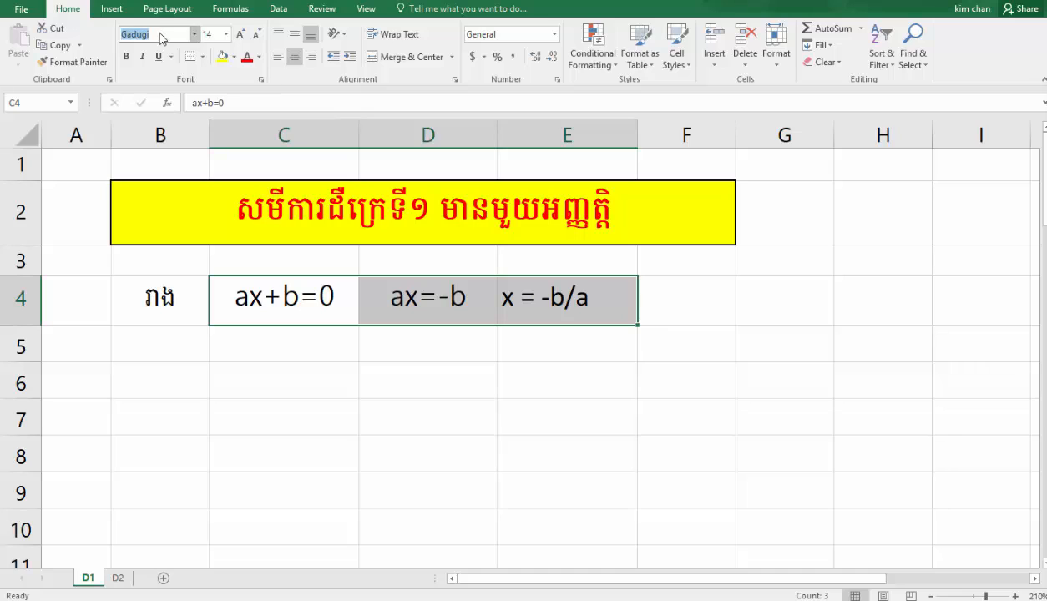
key("Return")
left_click(463, 386)
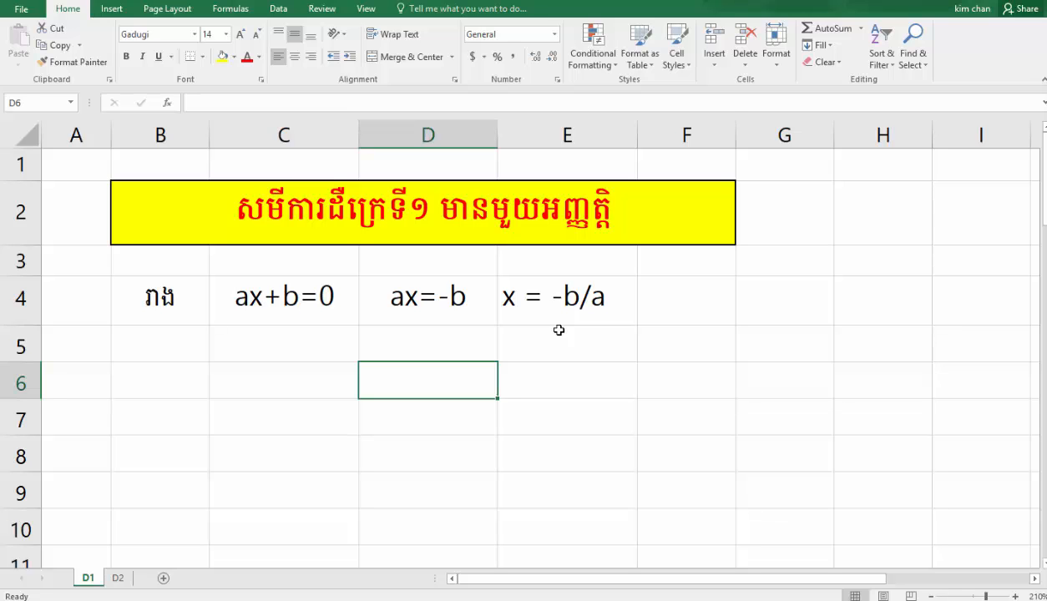
- Enter the coefficient labels a in cell C6 and b in cell C7
left_click(665, 304)
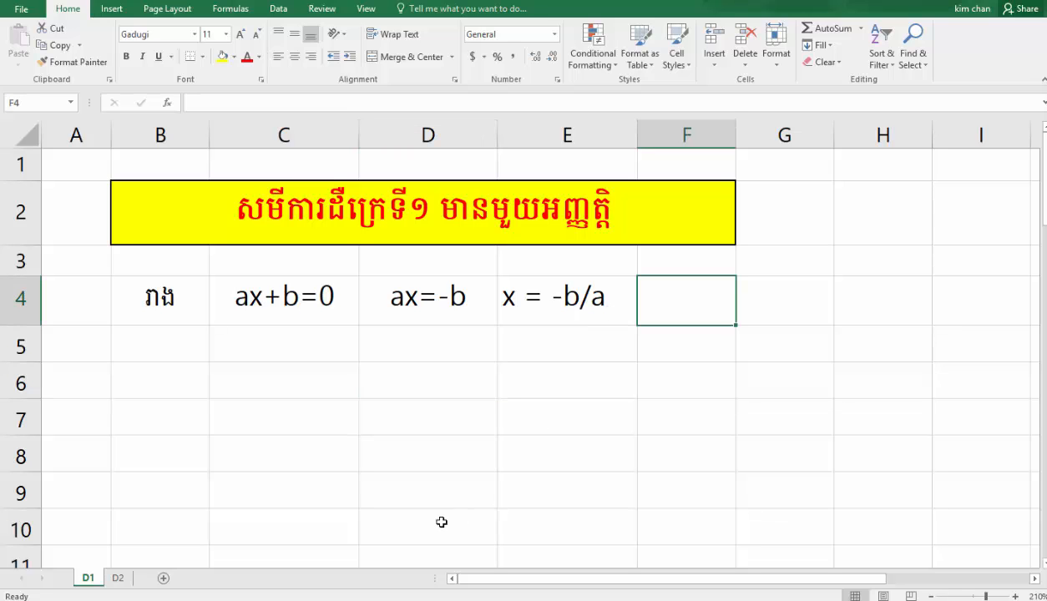
left_click(287, 382)
type("a")
key("Return")
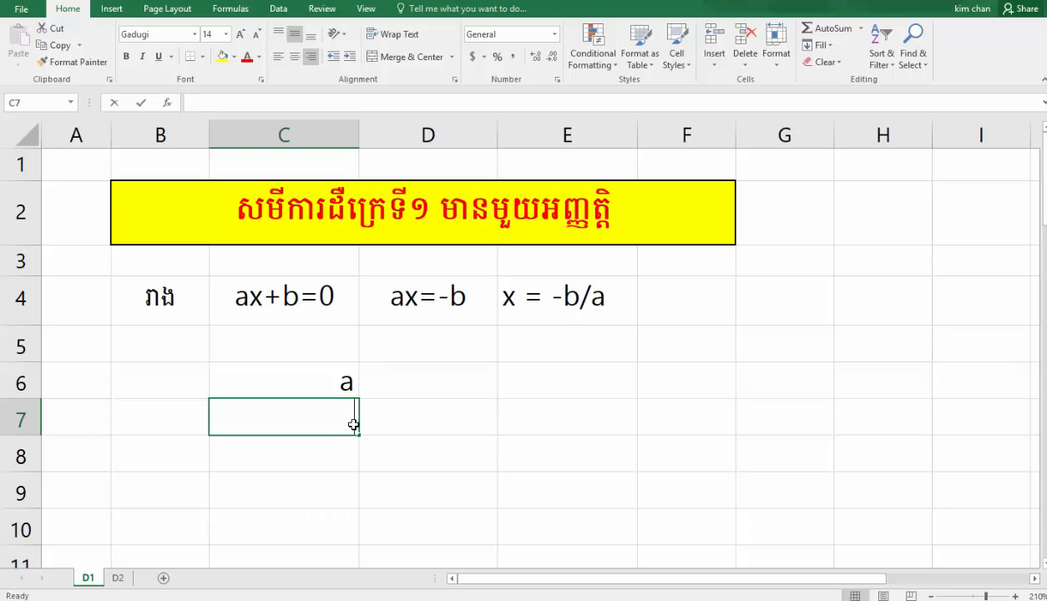
type("b")
left_click(426, 465)
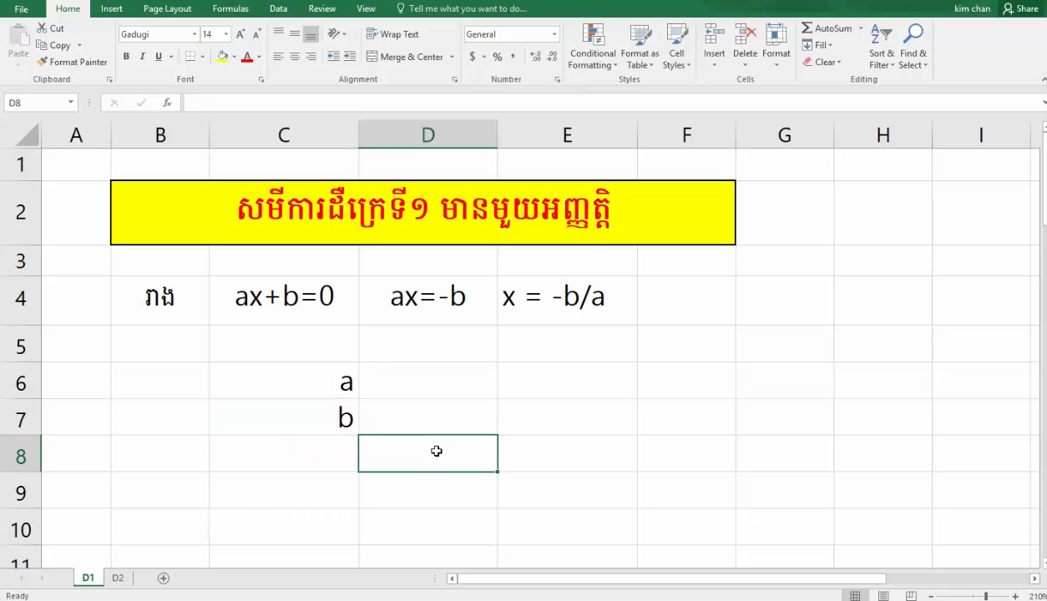
- Enter the label x in cell C8 and align it to the right like the labels above
left_click(351, 460)
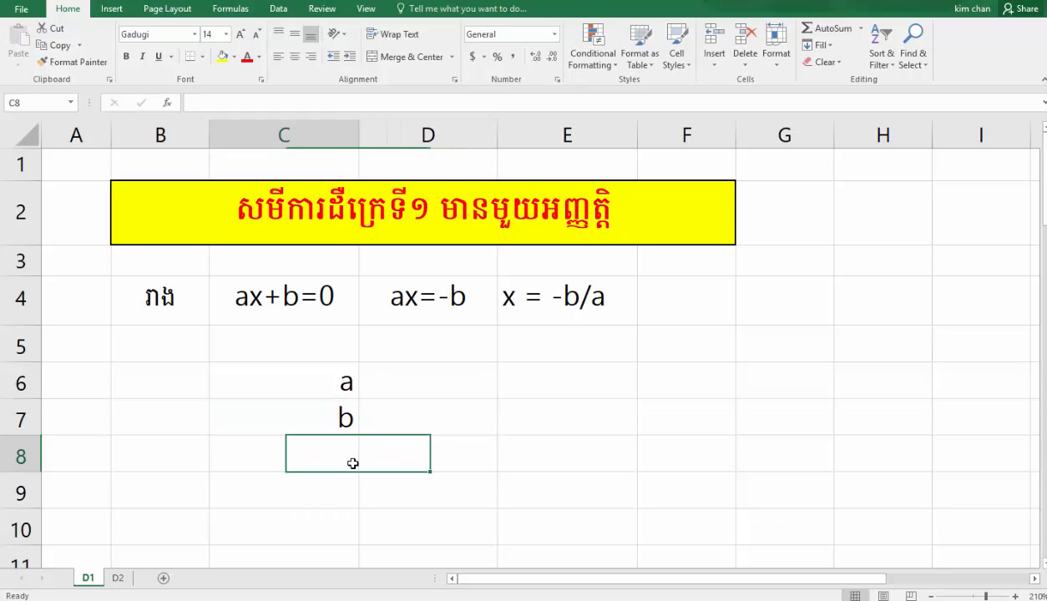
type("x")
left_click(500, 513)
left_click(328, 458)
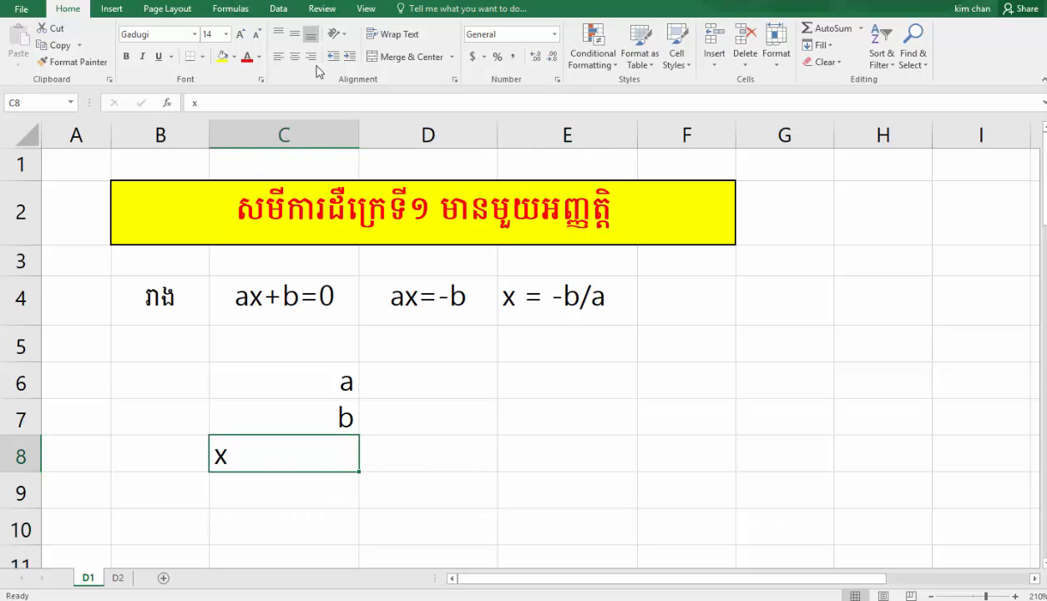
left_click(311, 56)
left_click(484, 484)
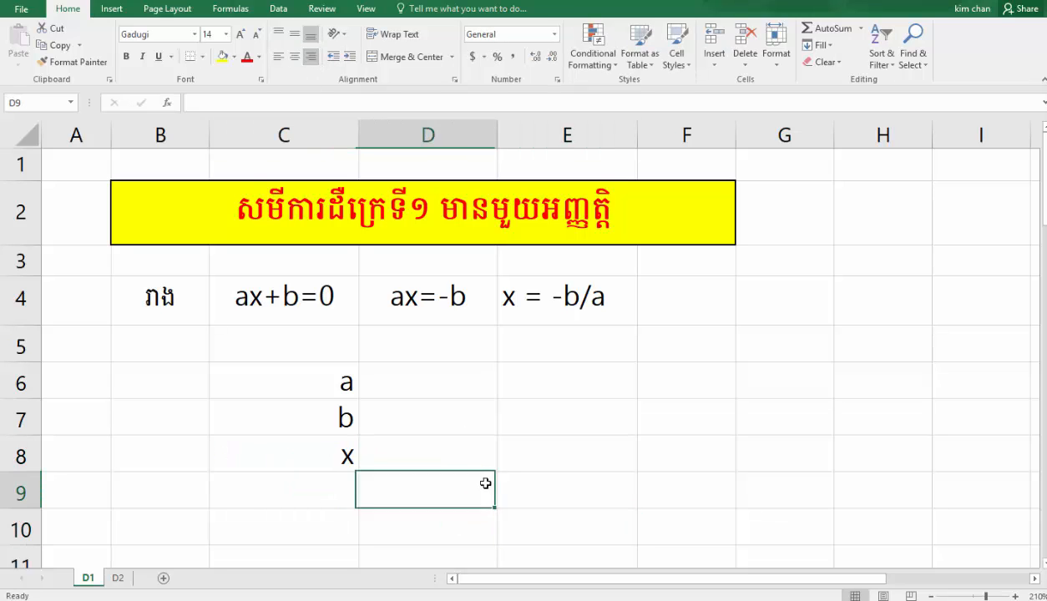
- Enter a ? in cell D8 as the placeholder for the unknown x
left_click(345, 380)
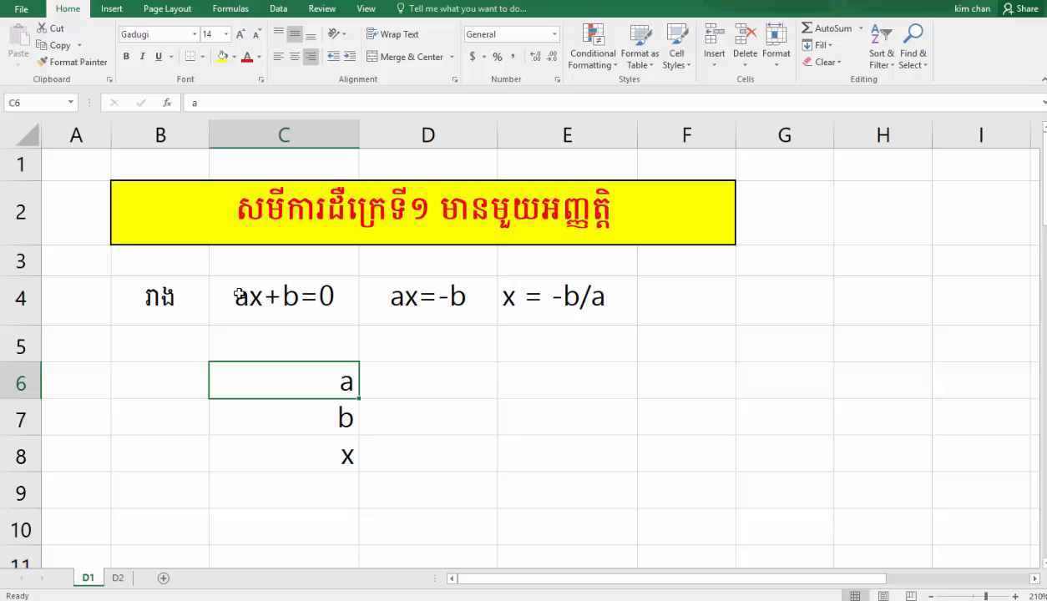
left_click(314, 411)
left_click(351, 455)
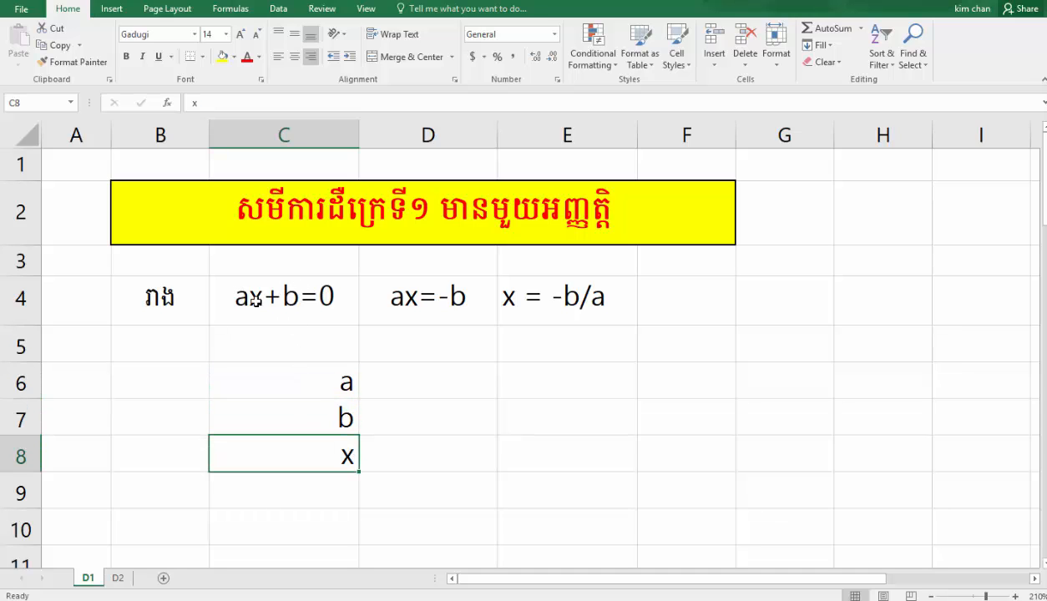
left_click(432, 462)
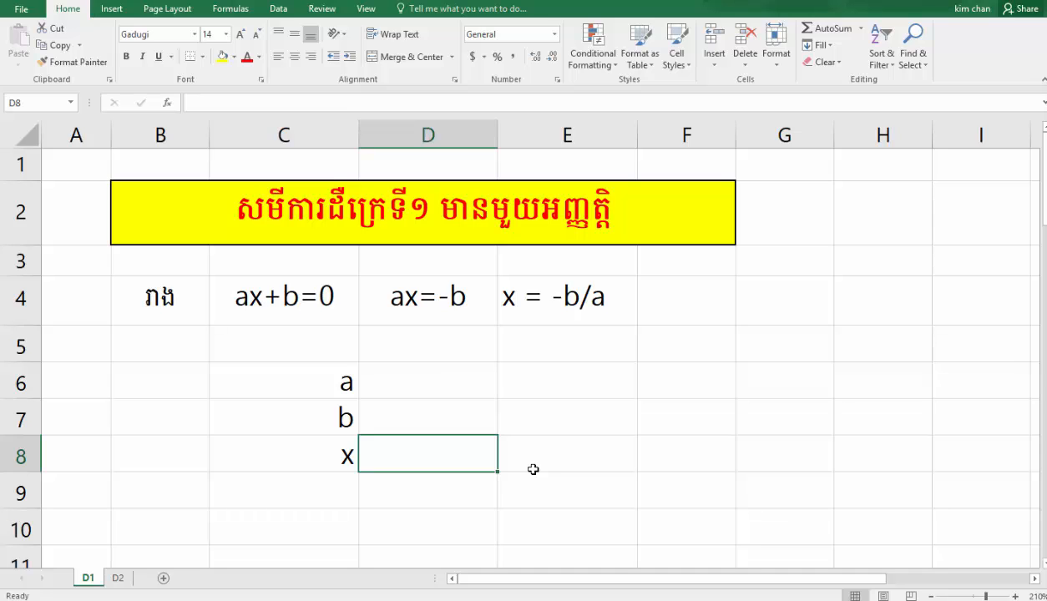
type("?")
key("Return")
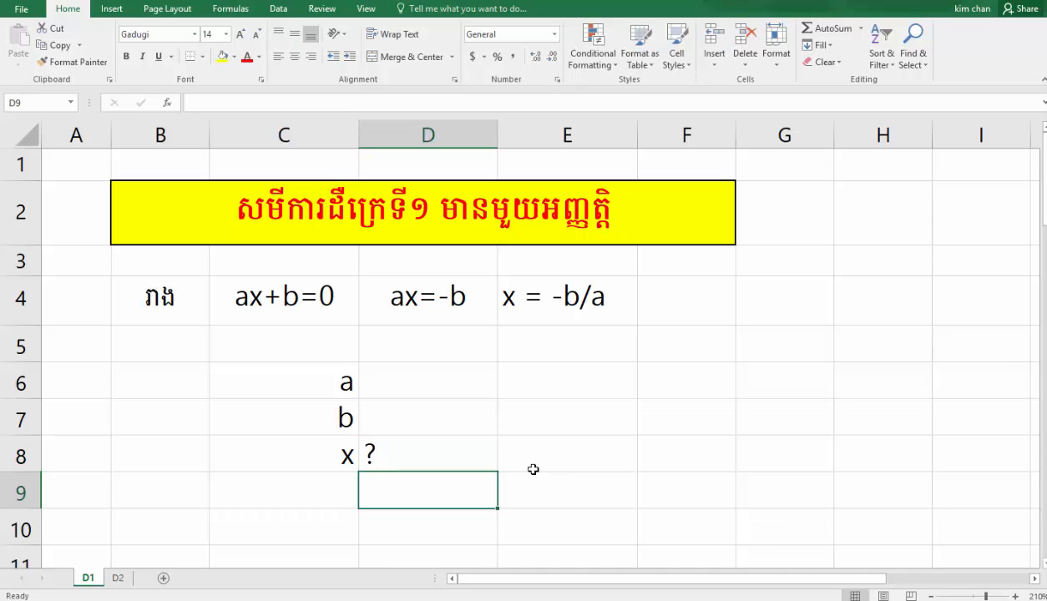
- Enter the example coefficients 2 for a in cell D6 and 4 for b in cell D7
left_click(408, 392)
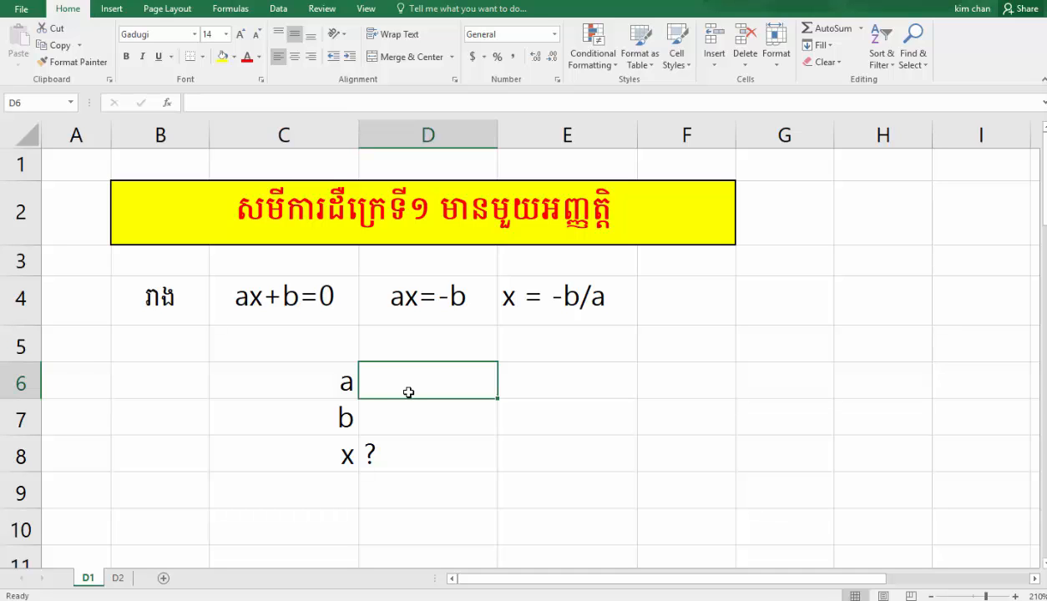
type("2")
left_click(412, 424)
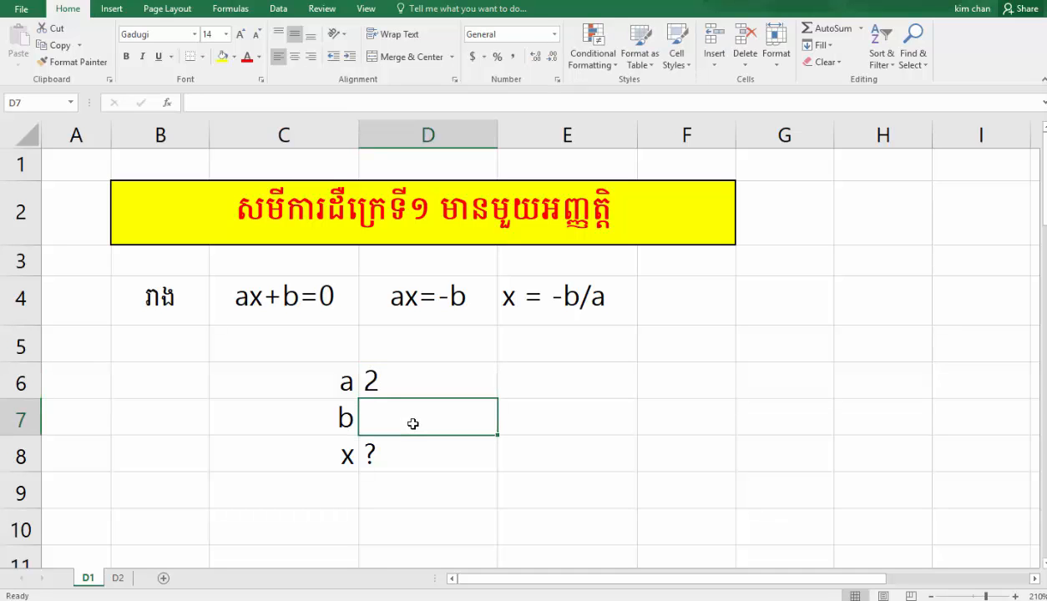
type("4")
left_click(517, 429)
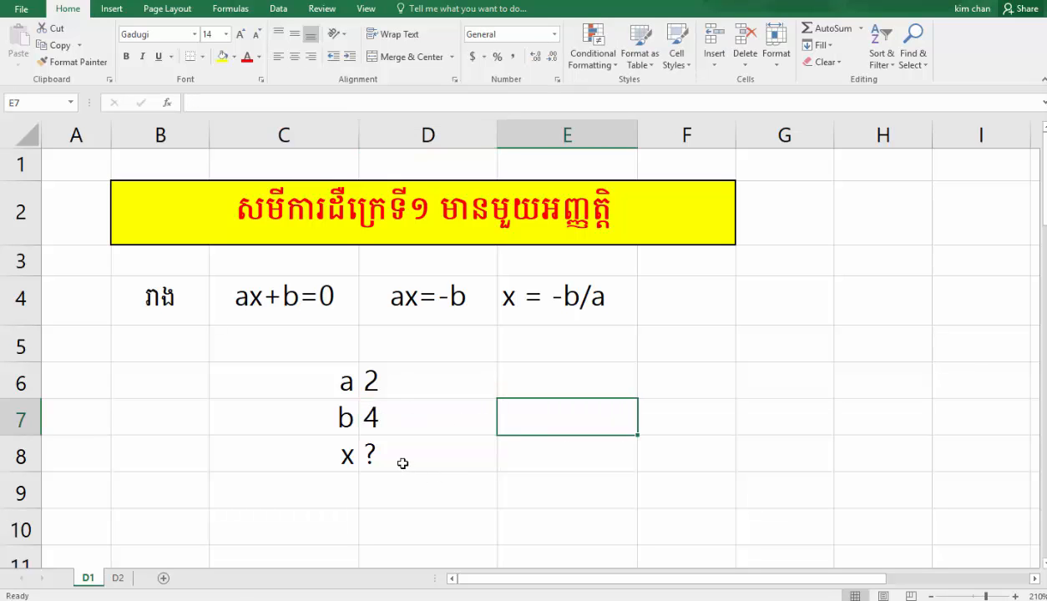
- Try to write the formula for x in cell D8 with the literal letters, as =-b/a
left_click(440, 469)
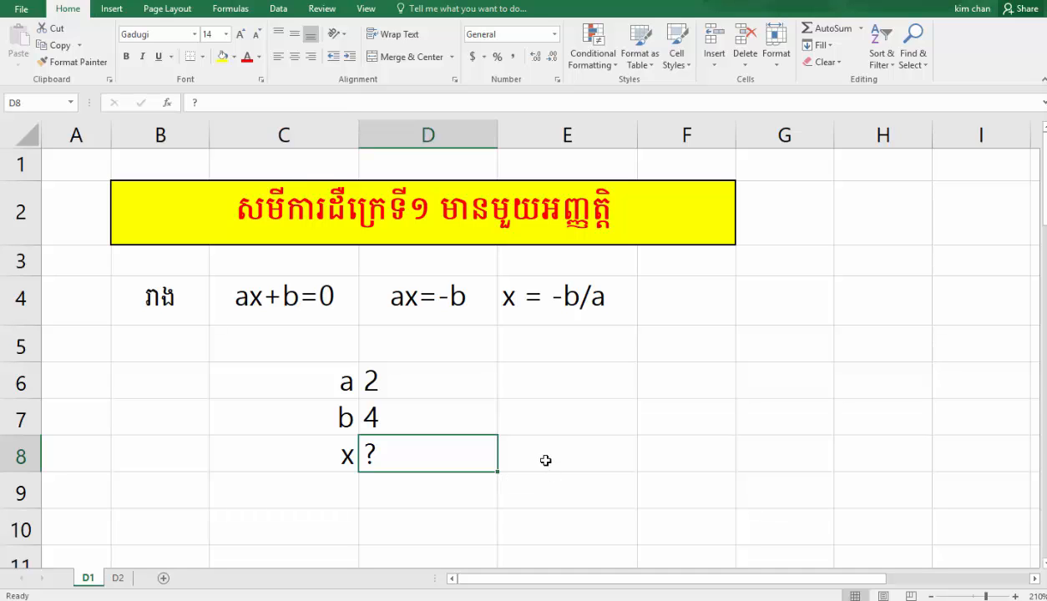
left_click(586, 296)
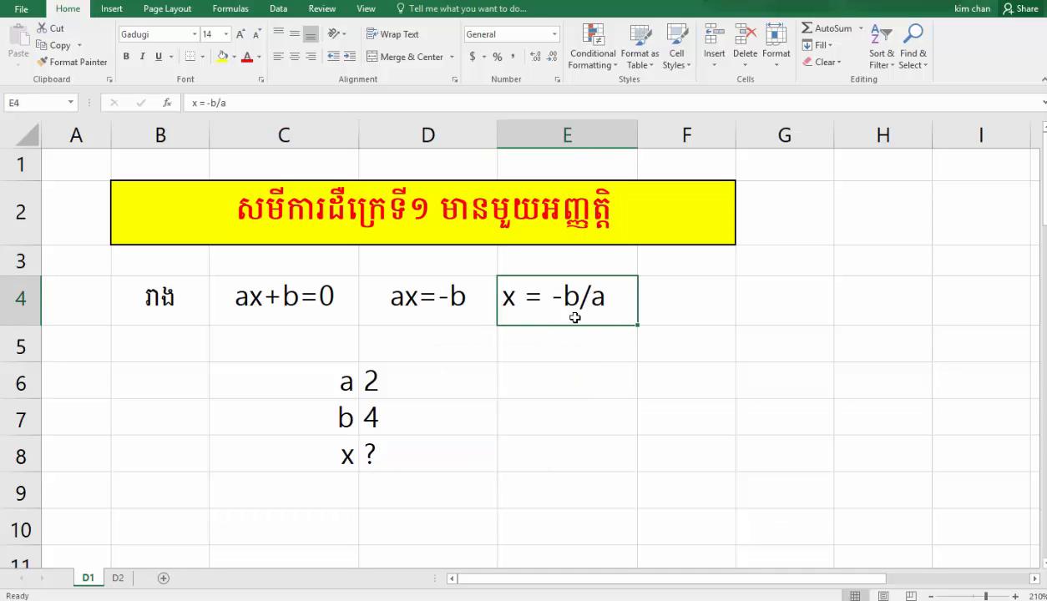
left_click(411, 452)
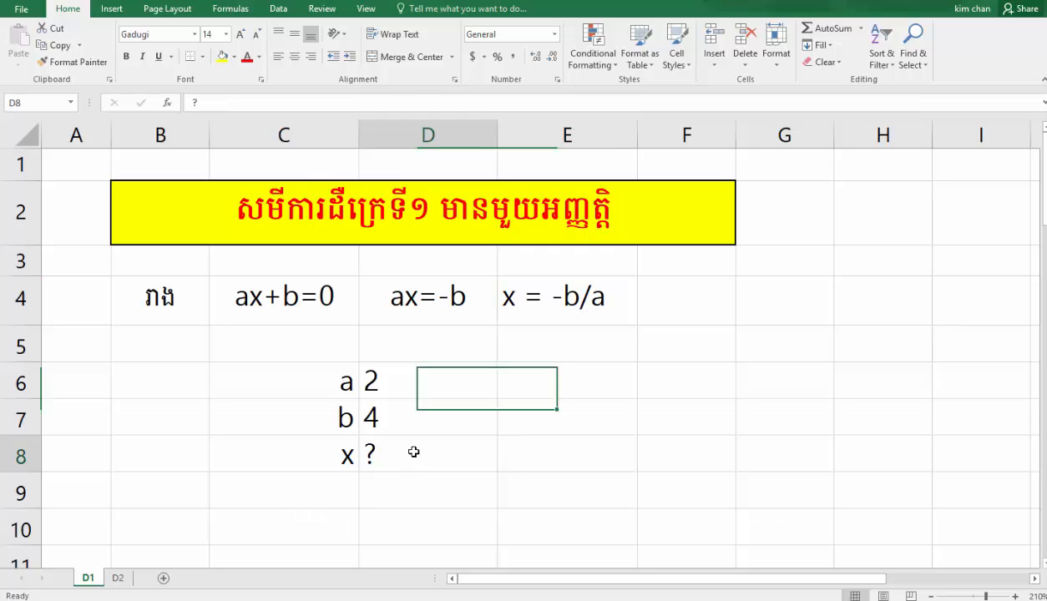
type("=")
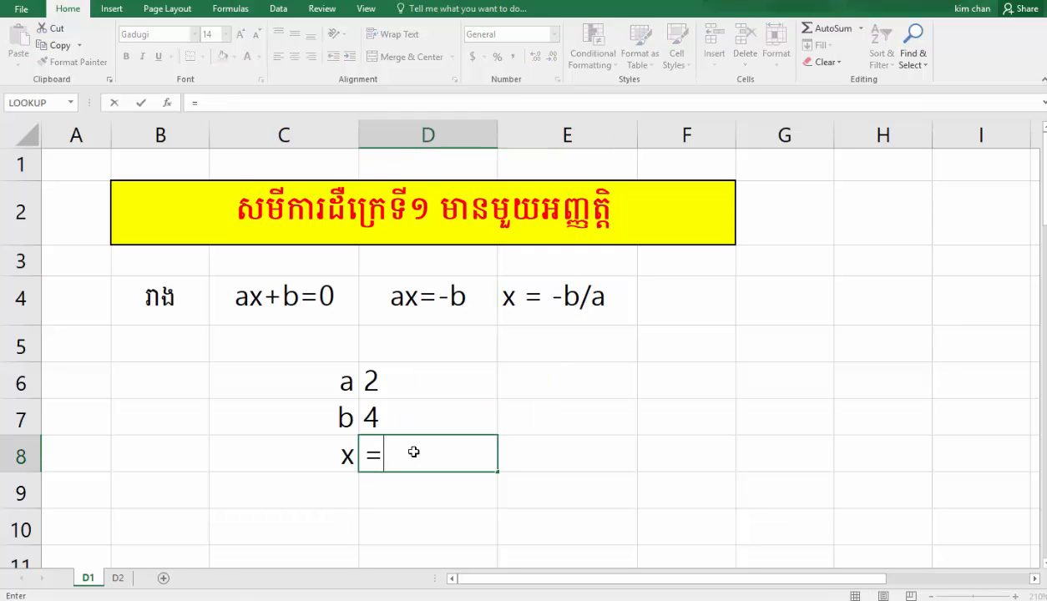
type("-b/1")
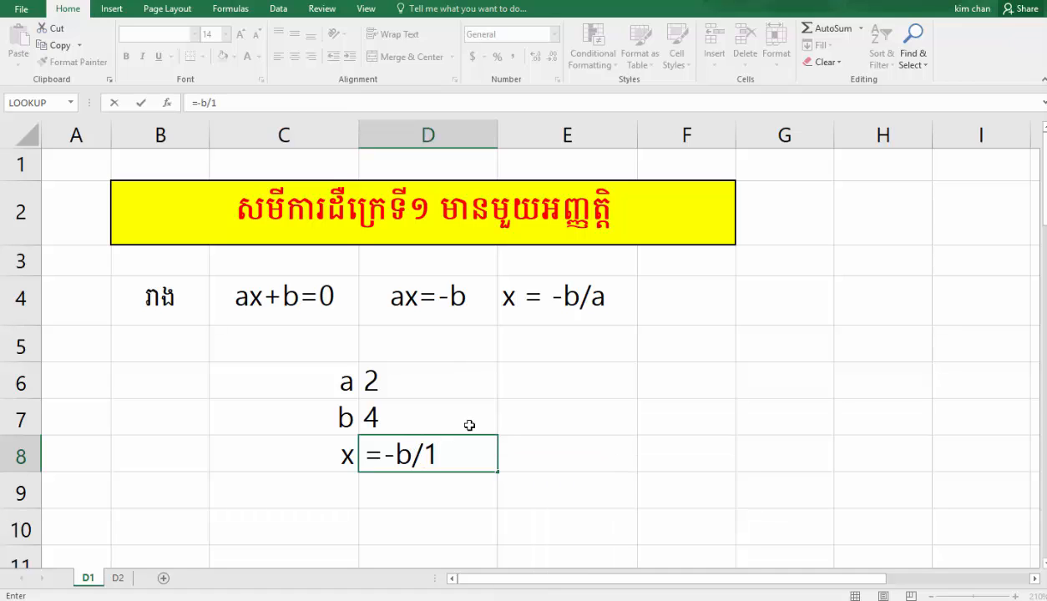
key("BackSpace")
type("a")
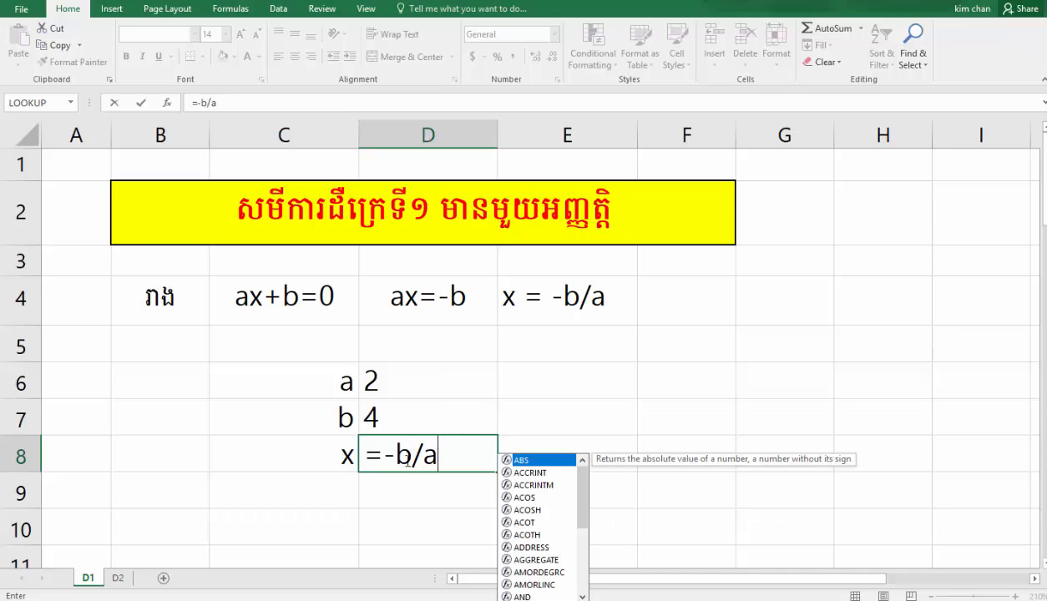
- Replace the letters in the cell D8 formula with references to the coefficient cells, as =-D7/D6
left_click(406, 461)
mouse_move(406, 458)
left_mouse_down()
mouse_move(390, 453)
mouse_move(423, 455)
mouse_move(387, 452)
left_mouse_up()
left_click(442, 458)
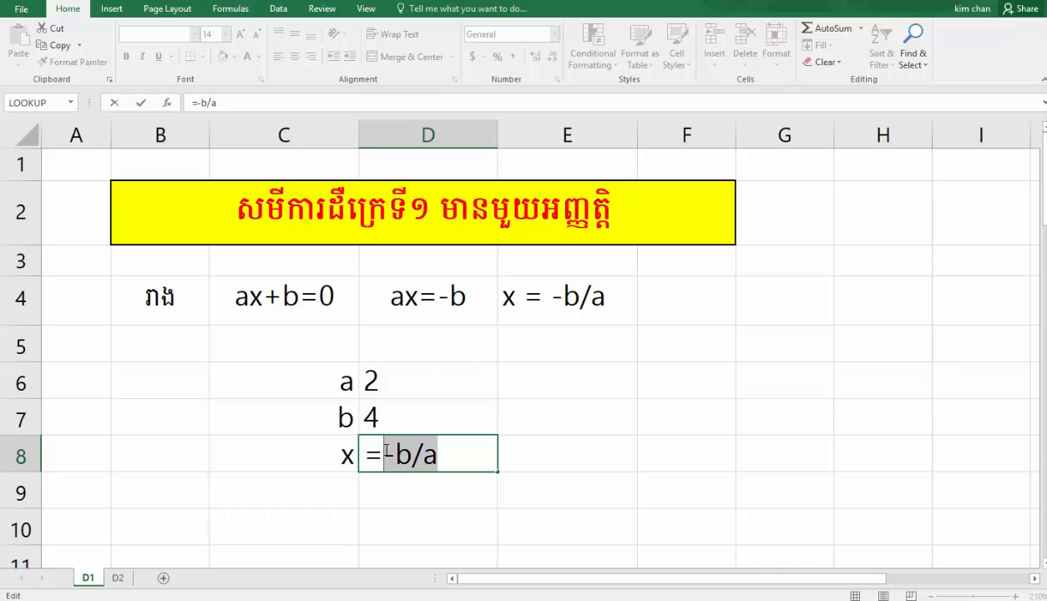
key("BackSpace")
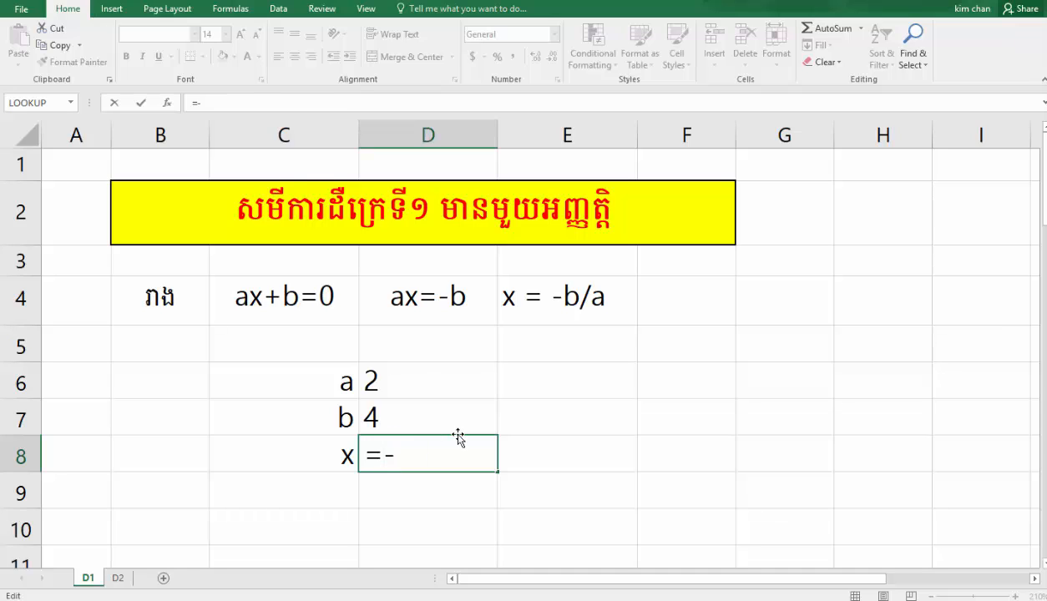
left_click(389, 415)
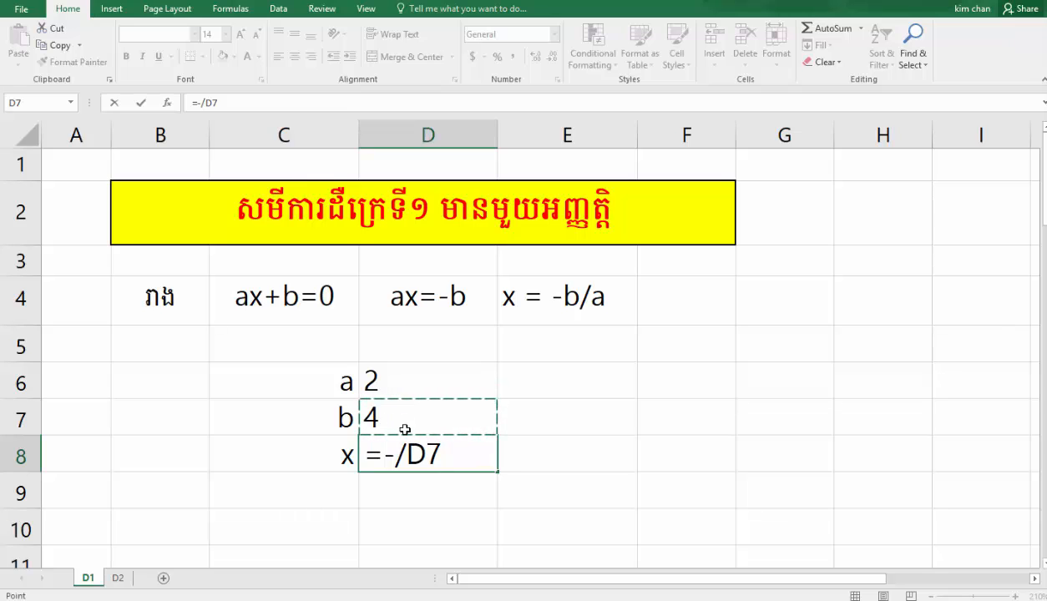
left_click(405, 452)
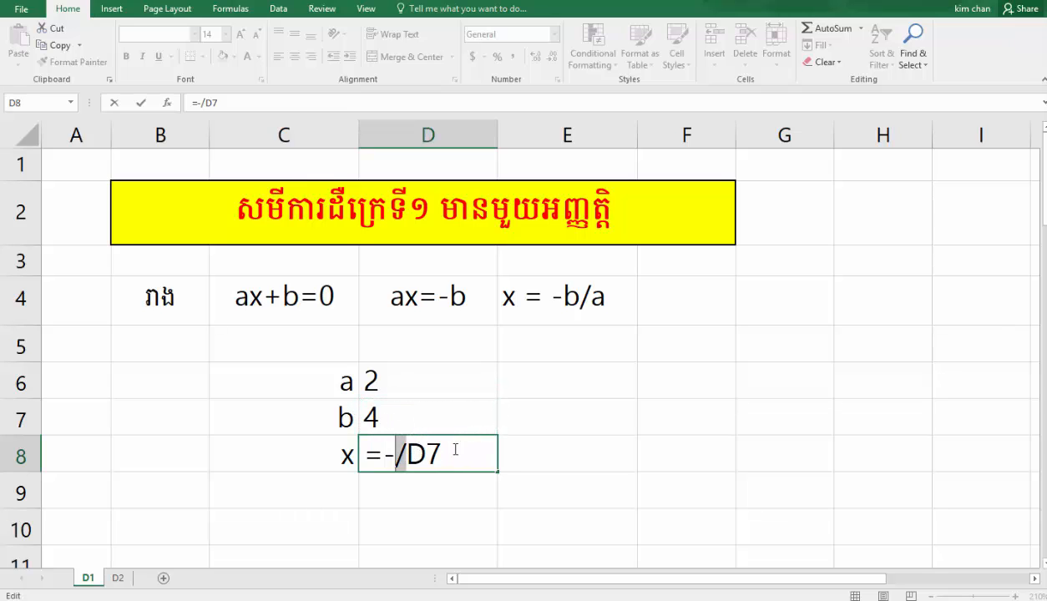
key("BackSpace")
left_click(441, 455)
type("/")
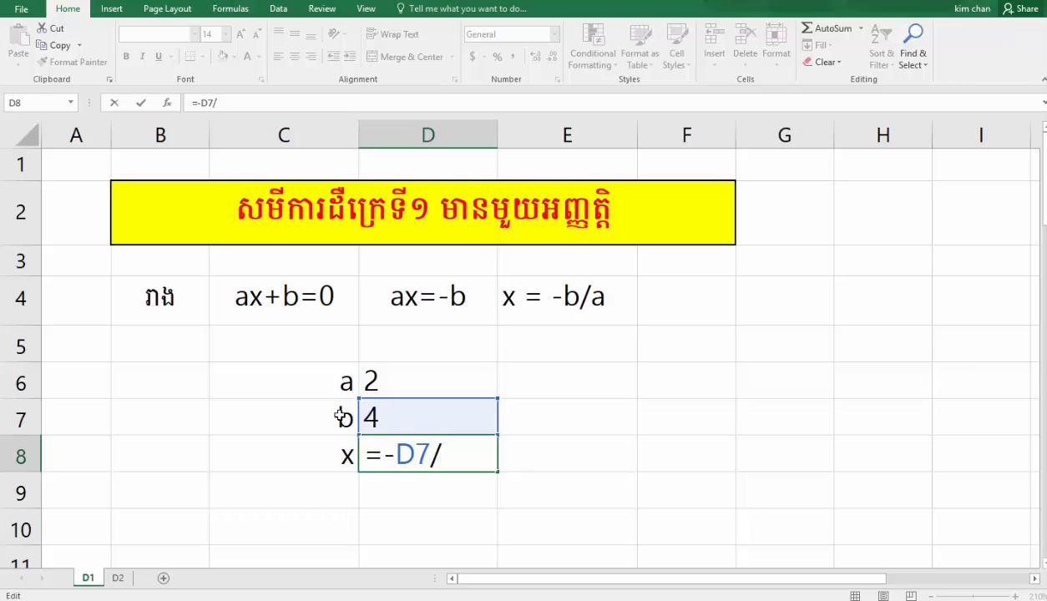
left_click(404, 387)
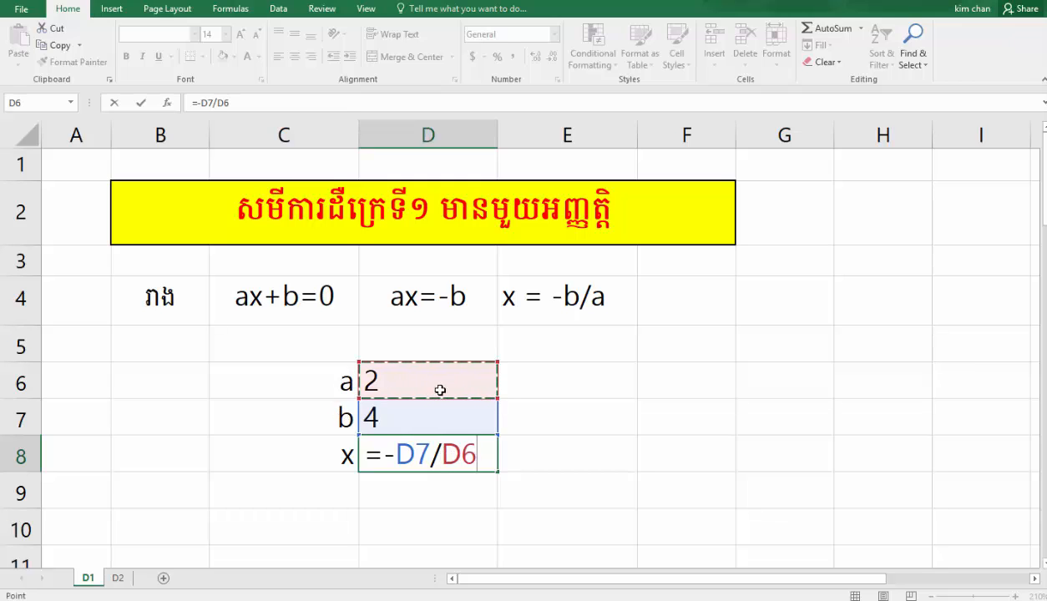
key("Return")
- Review the D7 and D6 references in the formula for x in cell D8, leaving it unedited
left_click(440, 451)
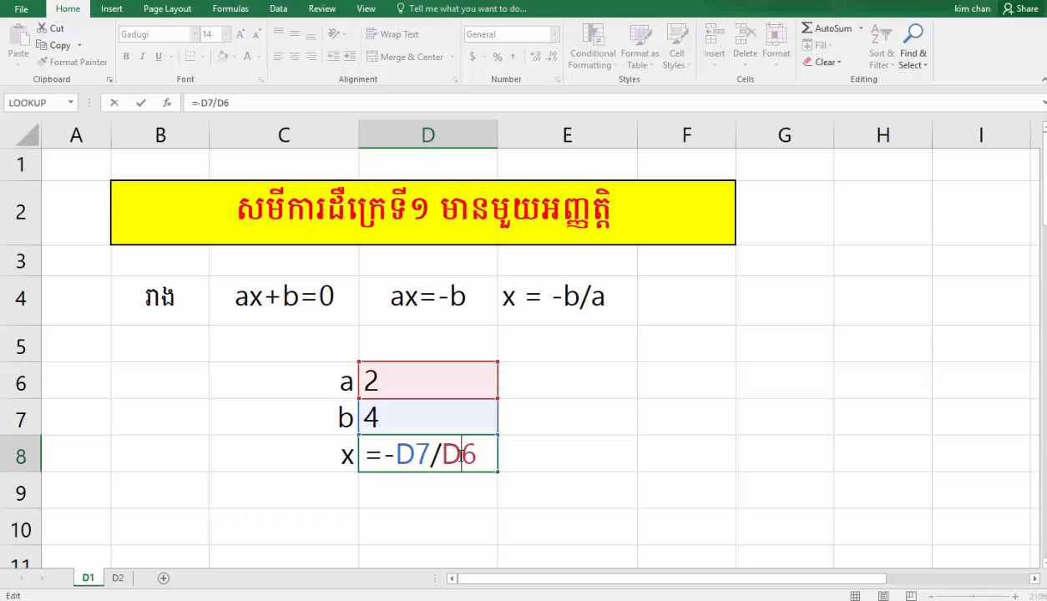
double_click(451, 449)
left_click_drag(432, 456, 395, 455)
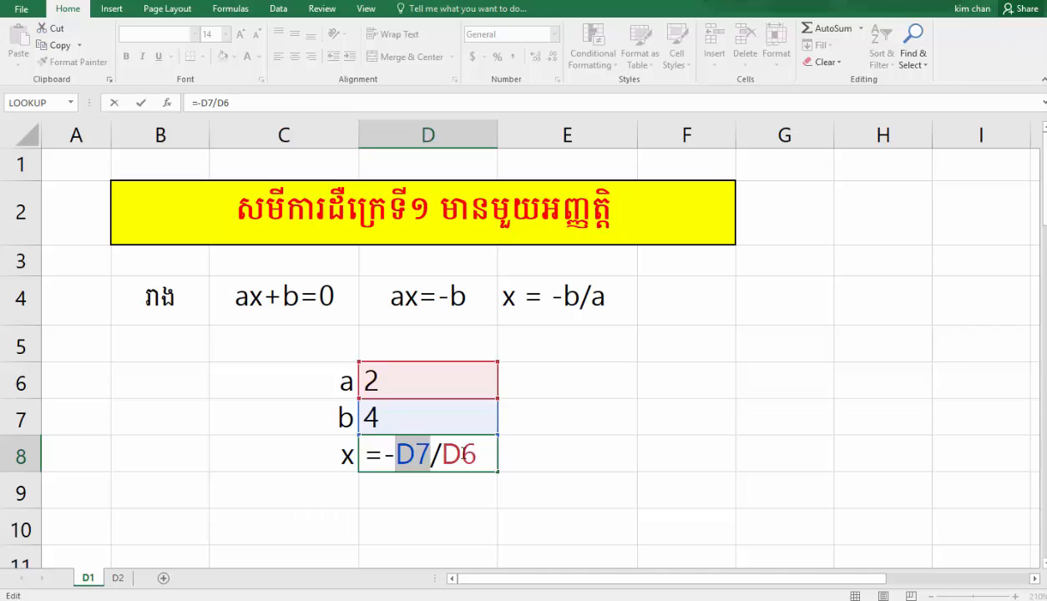
left_click_drag(482, 456, 442, 456)
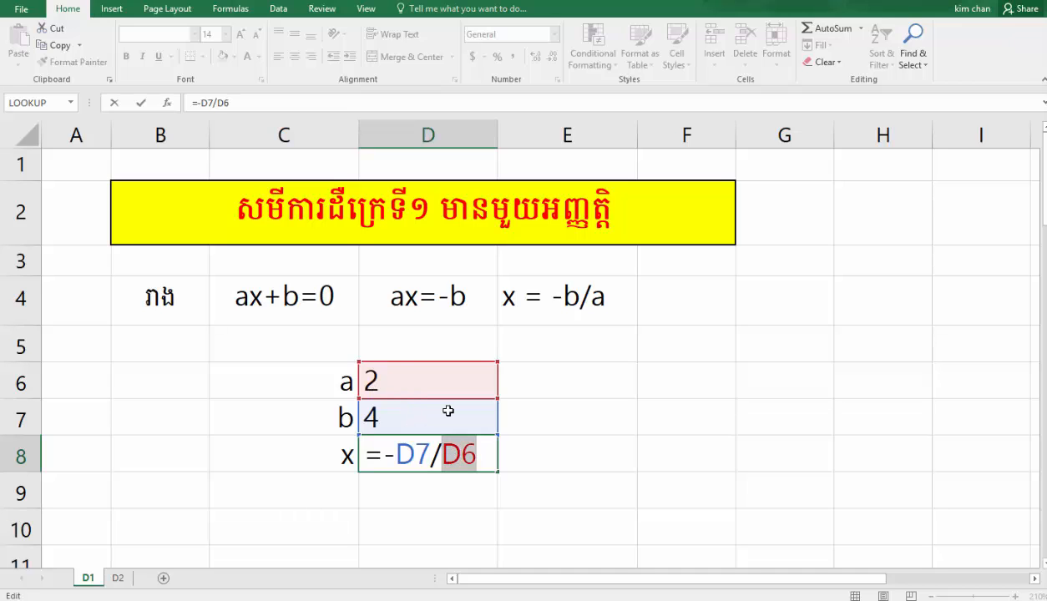
key("Return")
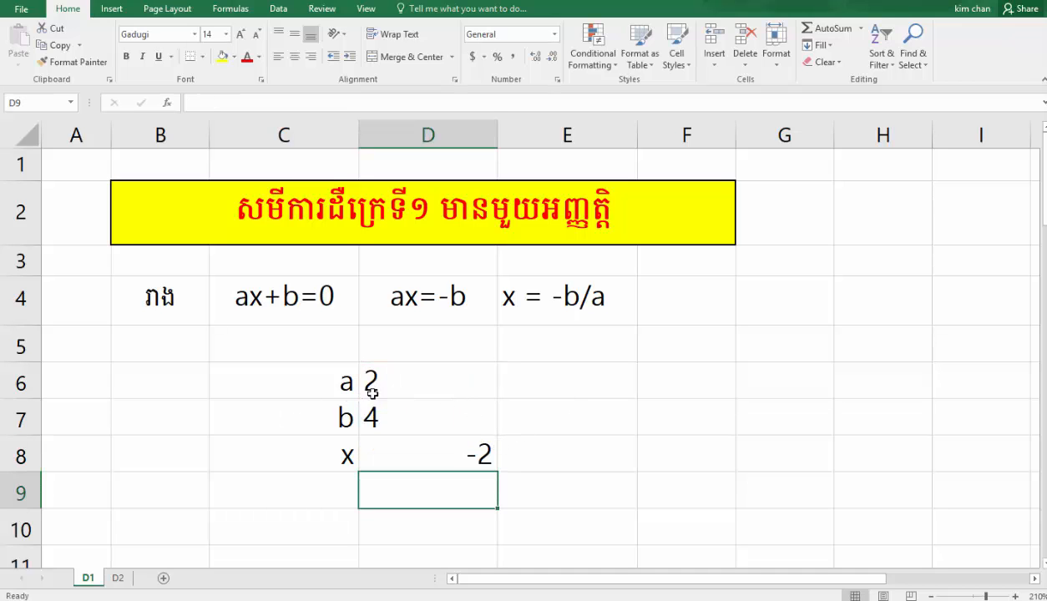
- Enter the condition (a ≠0) in cell E6, inserting the not-equal sign as a symbol
left_click(613, 395)
type(")")
key("BackSpace")
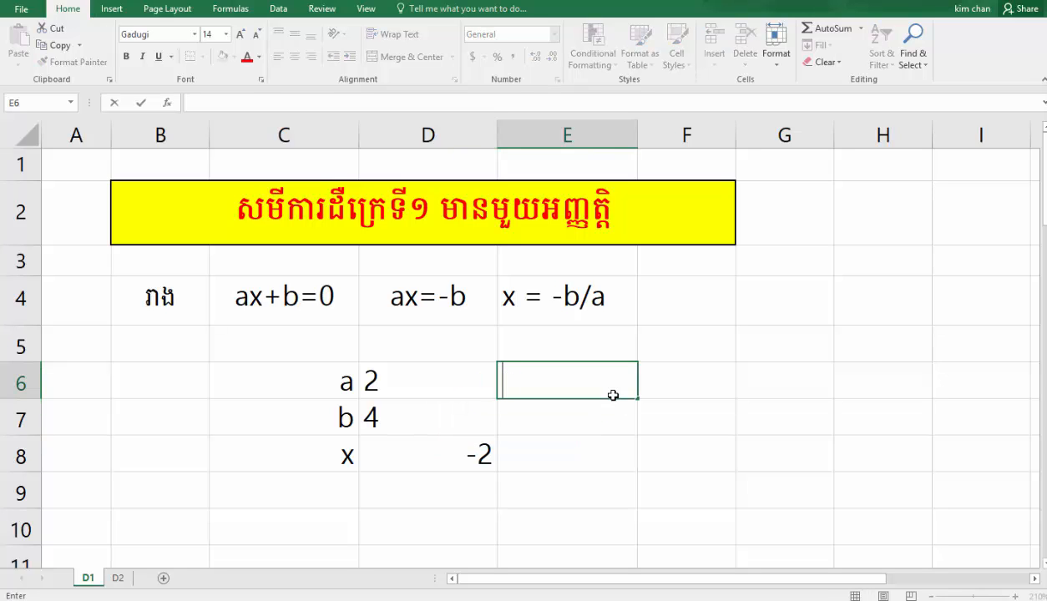
type("(a")
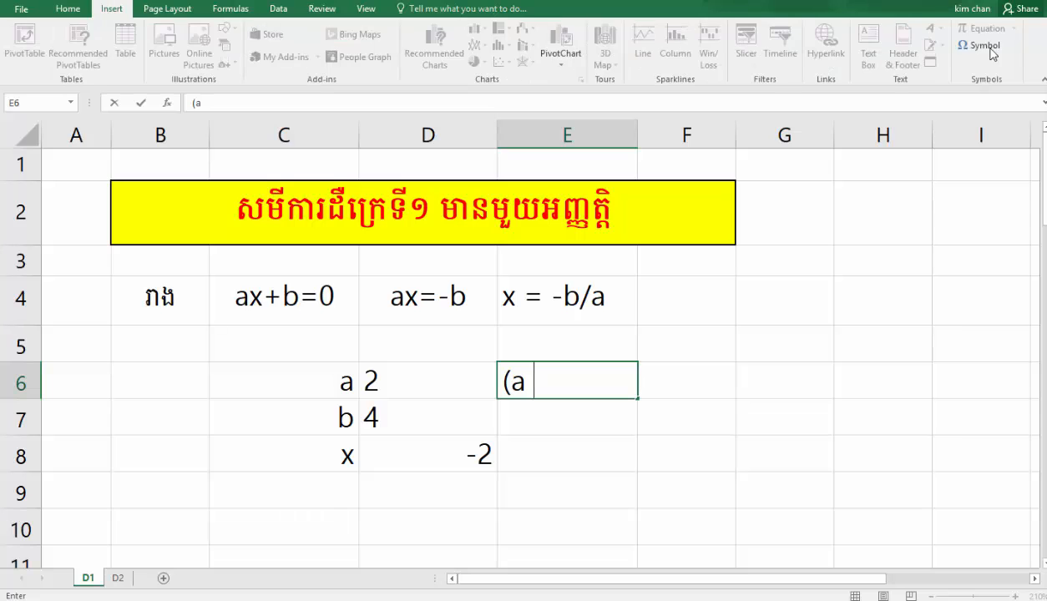
left_click(991, 48)
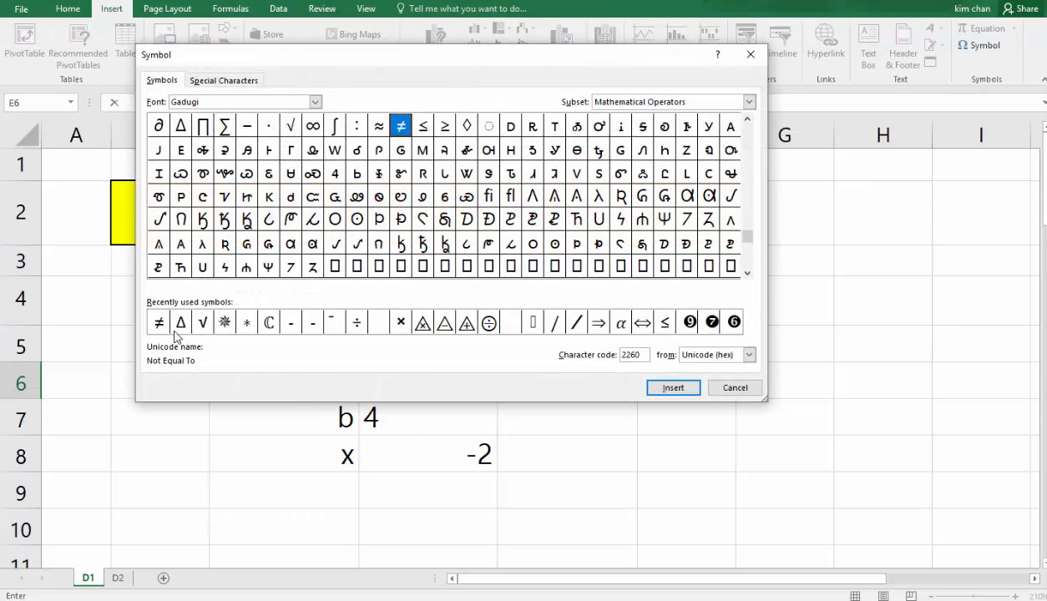
double_click(159, 323)
left_click(734, 388)
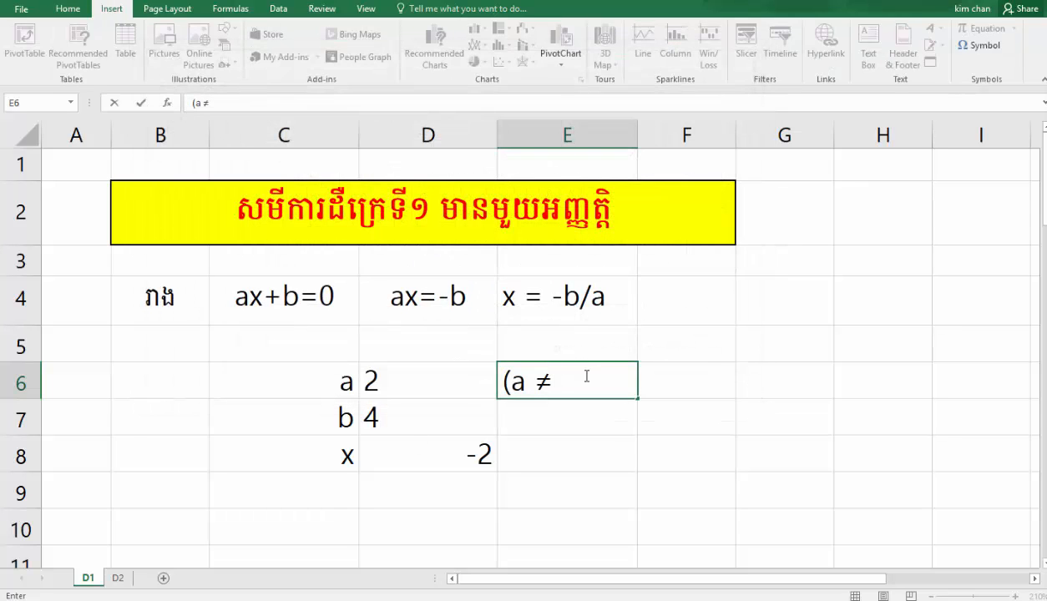
type("0)")
left_click(640, 456)
- Test the formula with 6 for a in cell D6 and 6 for b in cell D7
left_click(420, 389)
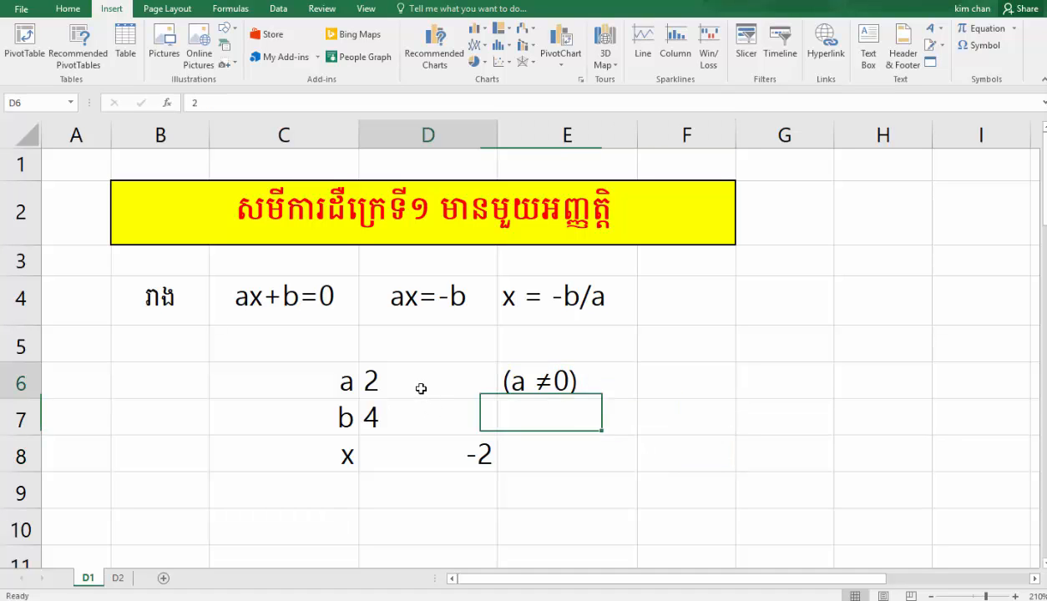
left_click(483, 458)
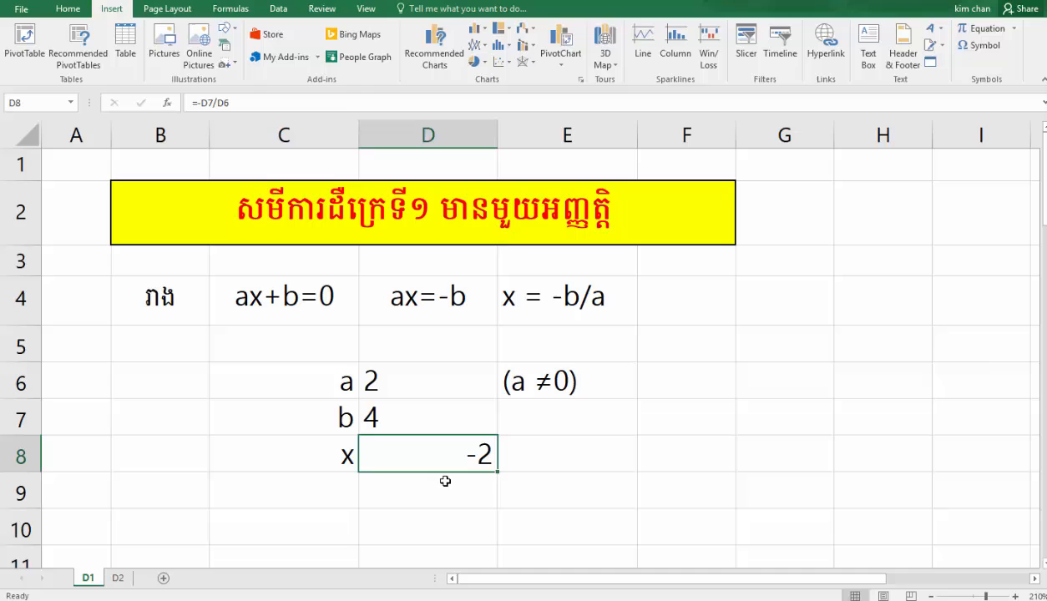
left_click(410, 385)
type("6")
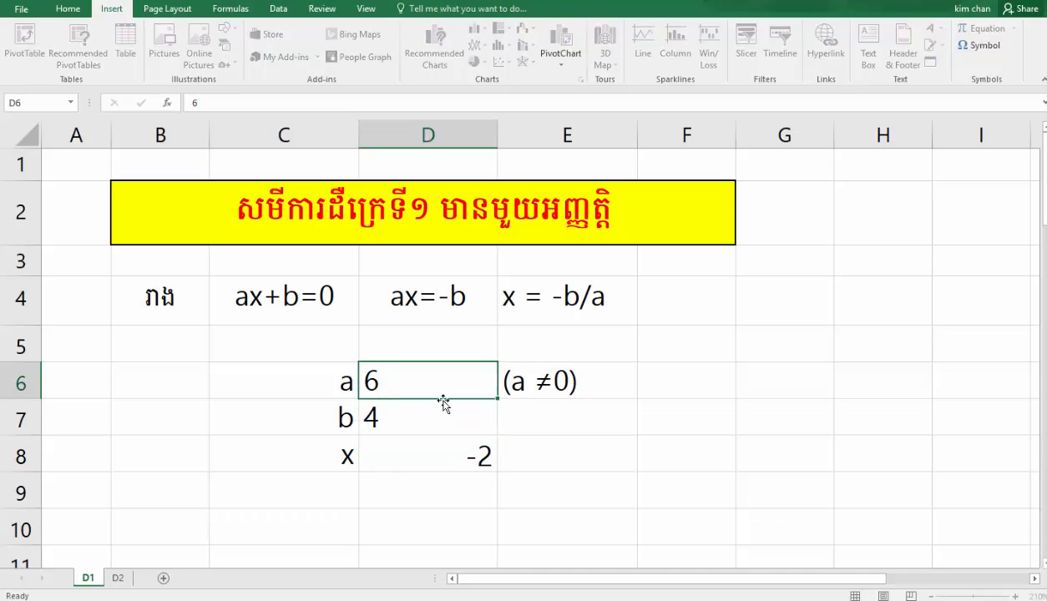
key("Return")
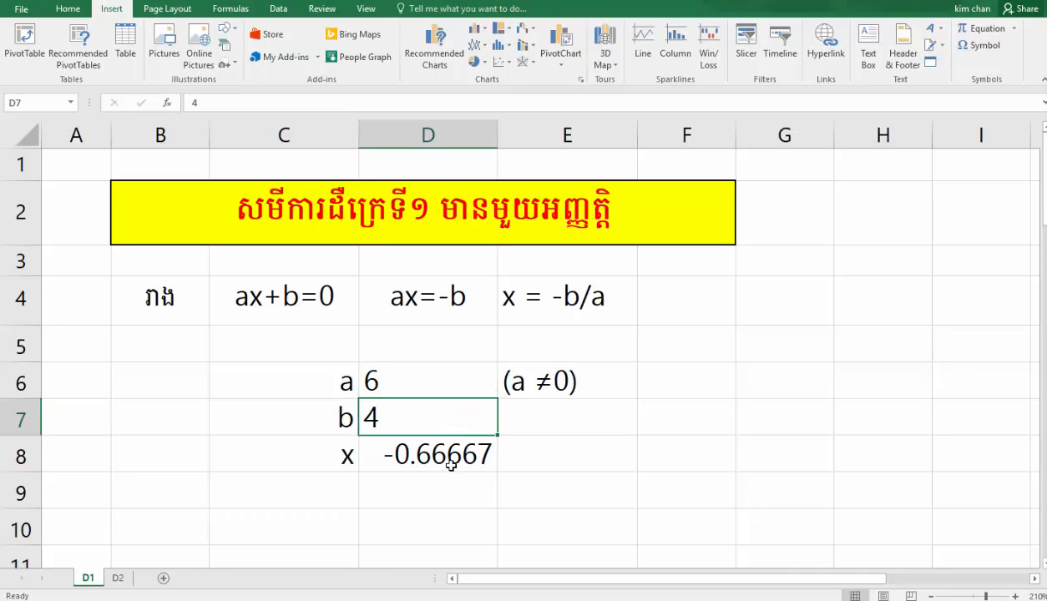
type("6")
key("Return")
- Test other coefficients by setting b in cell D7 to 98 and a in cell D6 to 23
left_click(428, 416)
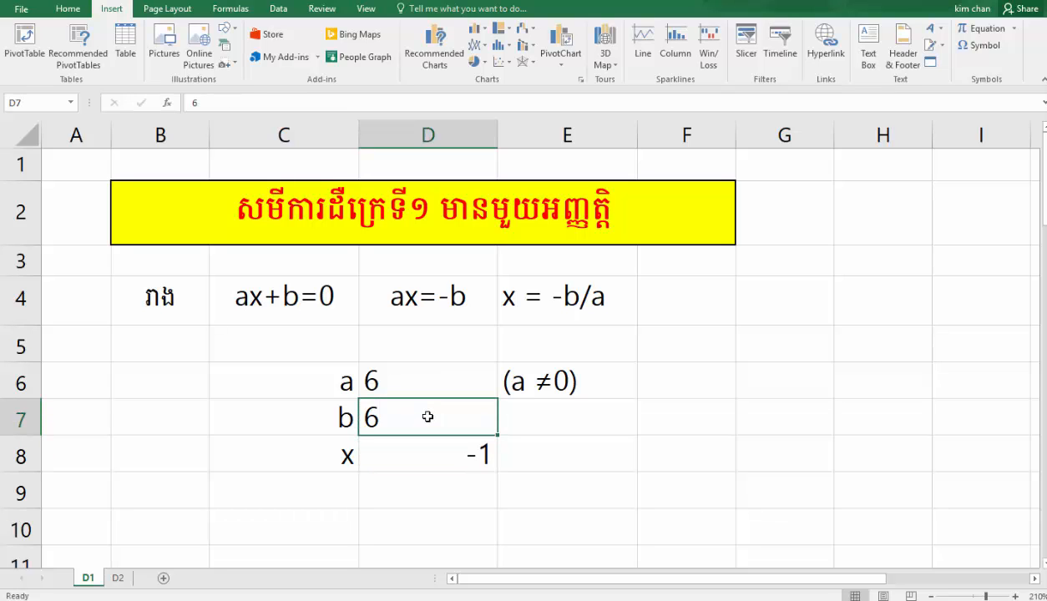
type("98")
key("Return")
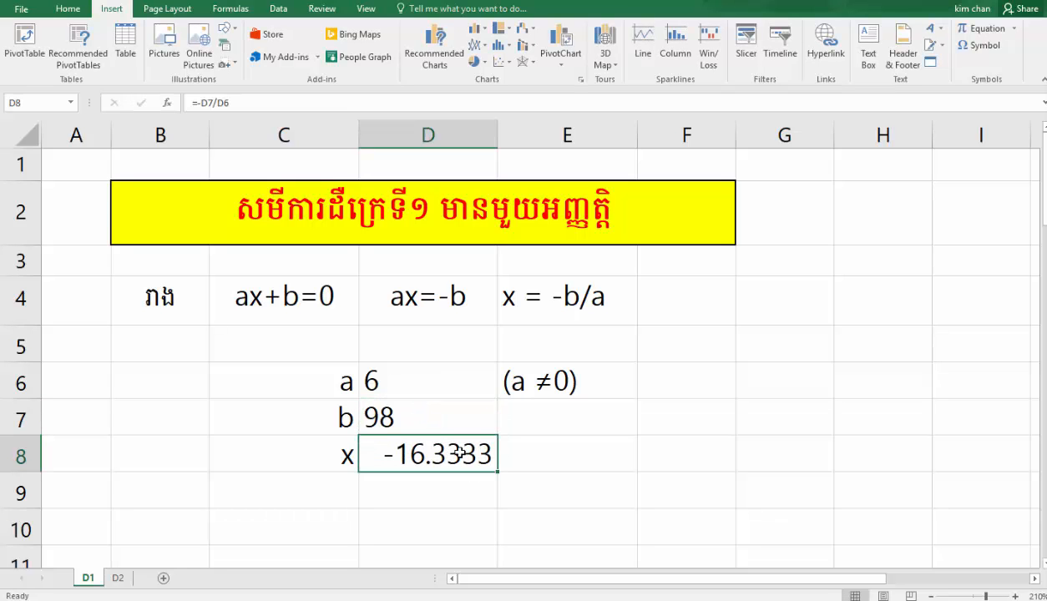
key("Up")
key("Up")
type("23")
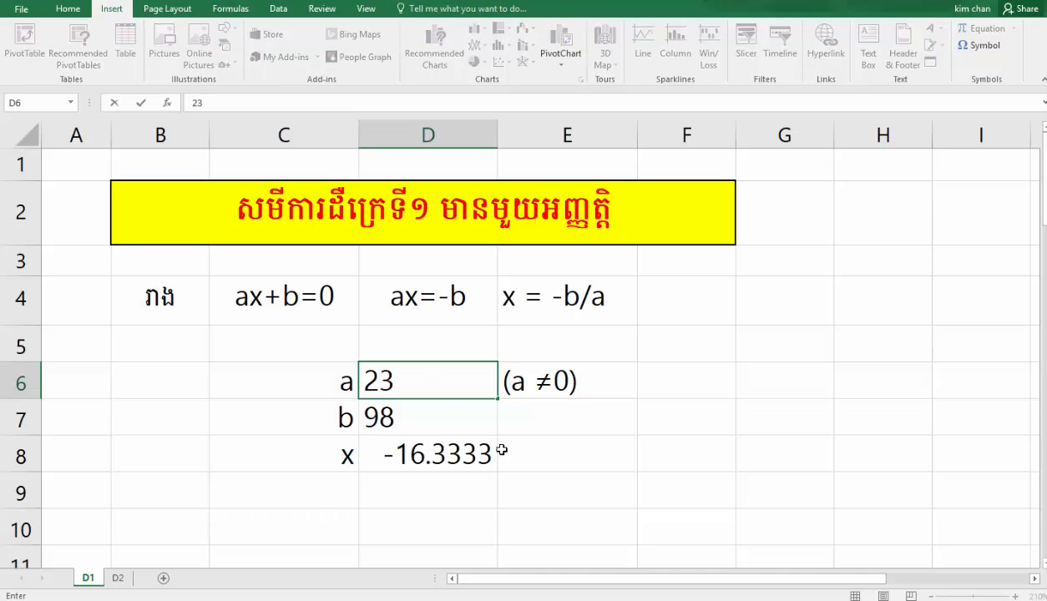
key("Return")
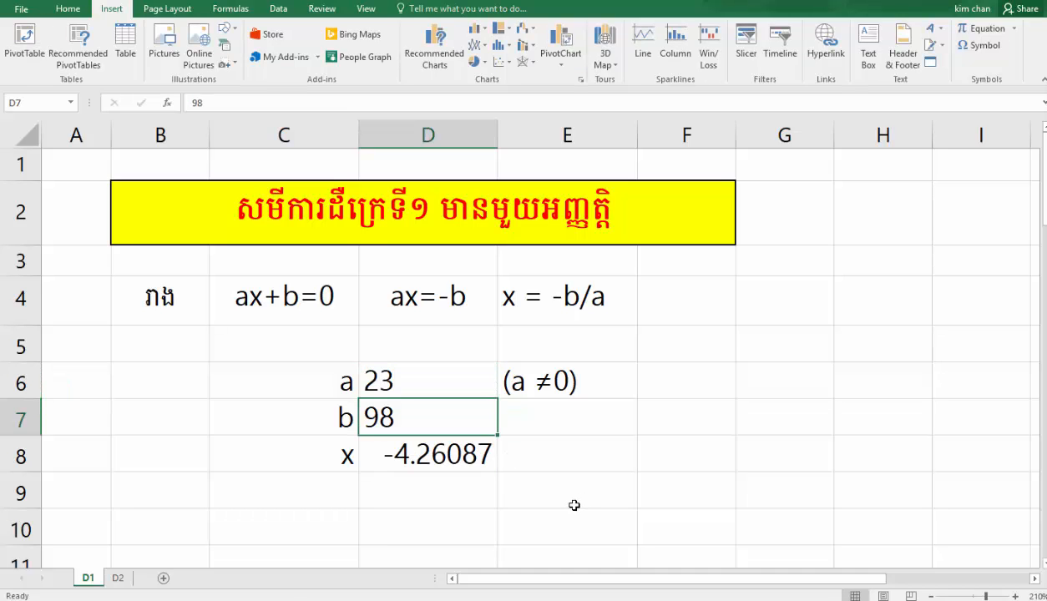
- Set a in cell D6 to 15 and b in cell D7 to 30 as another test
left_click(426, 386)
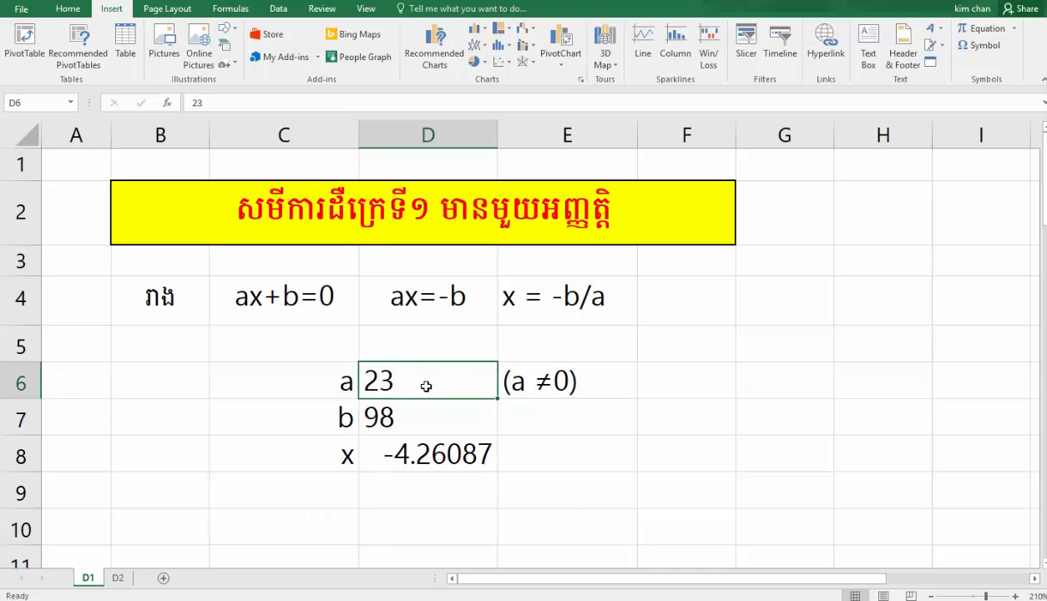
left_click(427, 403)
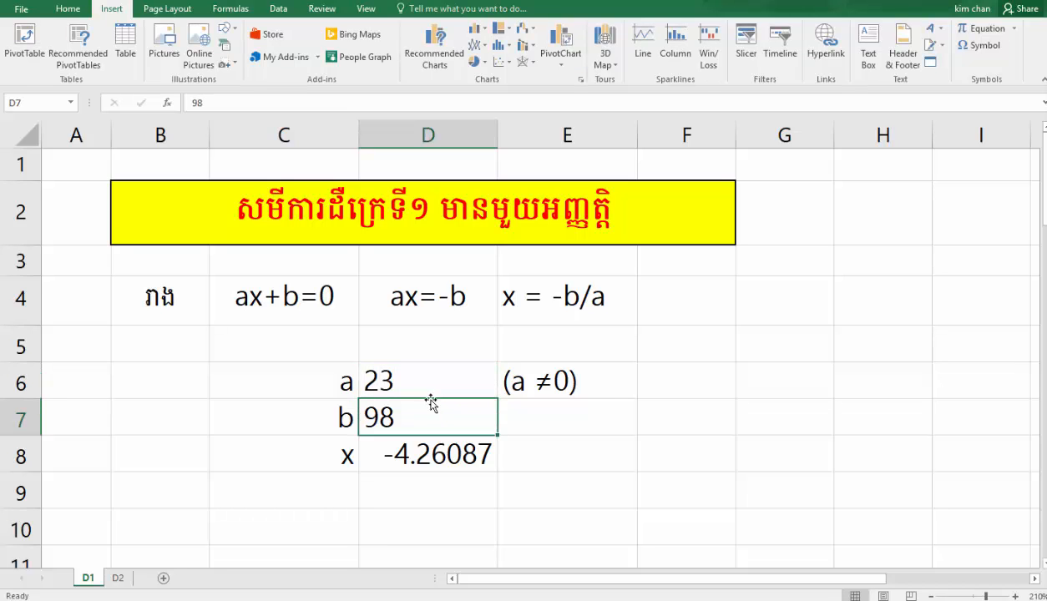
left_click(410, 386)
type("15")
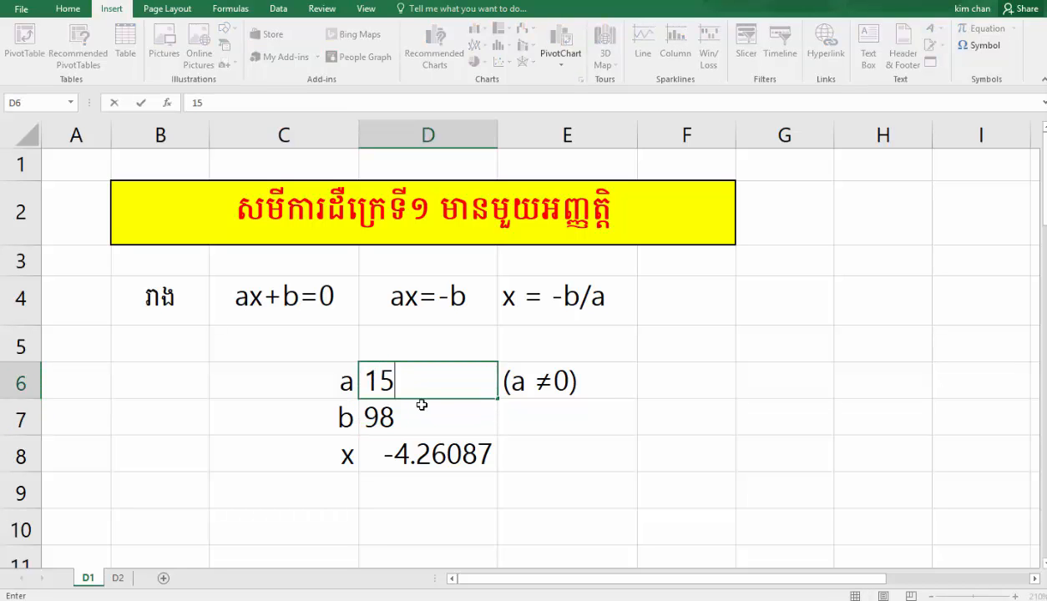
key("Return")
type("30")
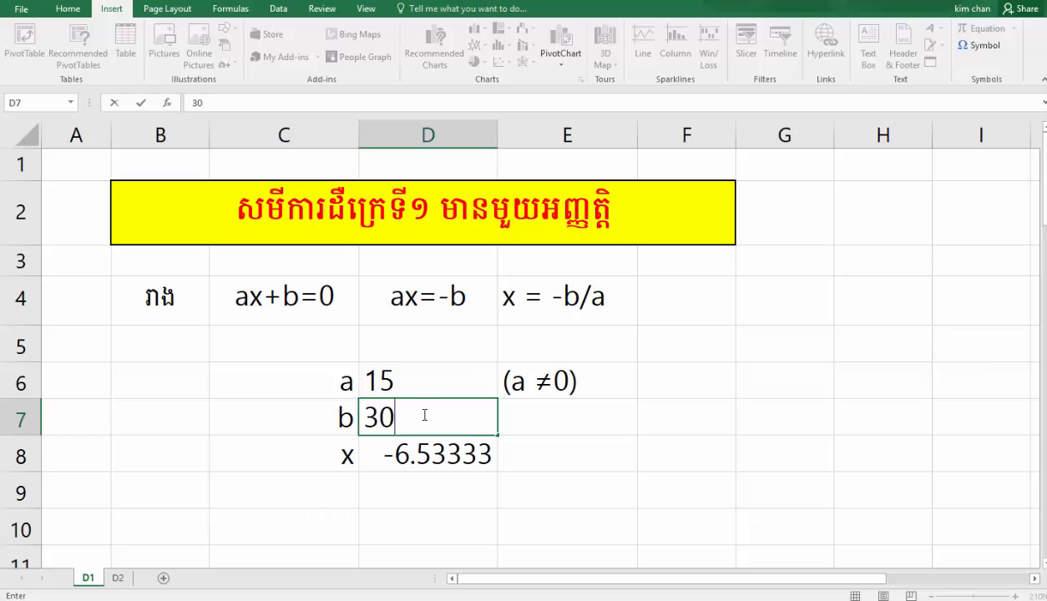
key("Return")
- Change b in cell D7 to the negative value -30
left_click(417, 417)
type("-")
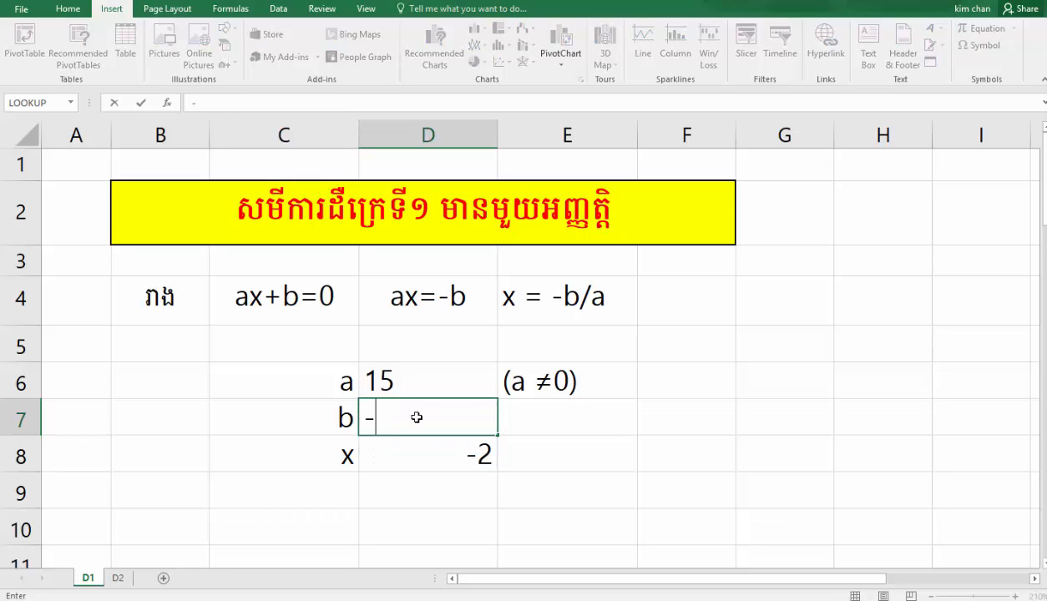
type("30")
key("Return")
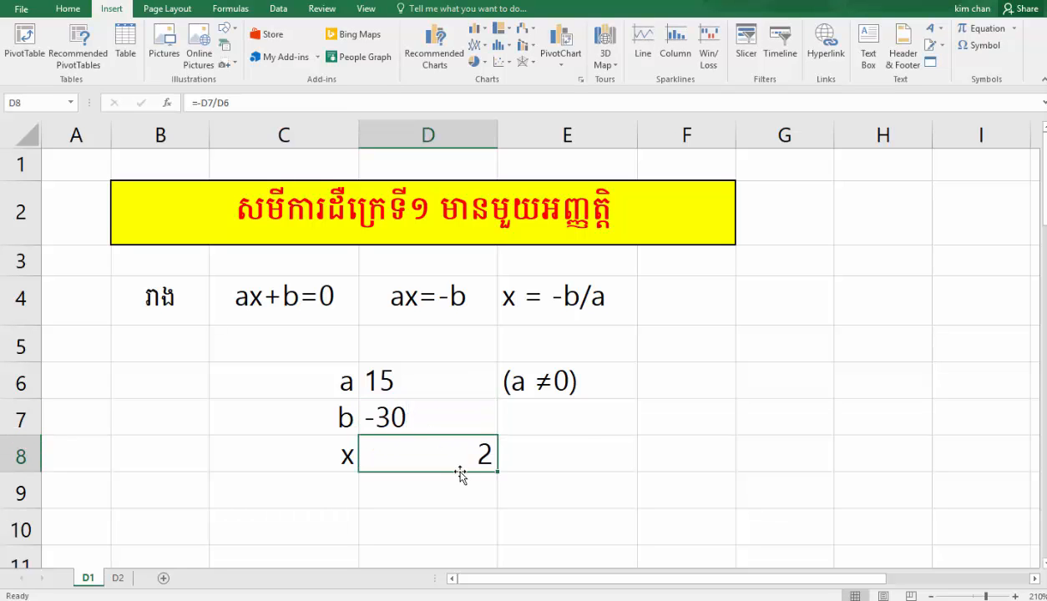
- Set a in cell D6 to 0 and check how the formula for x in cell D8 responds
left_click(478, 375)
type("0")
key("Return")
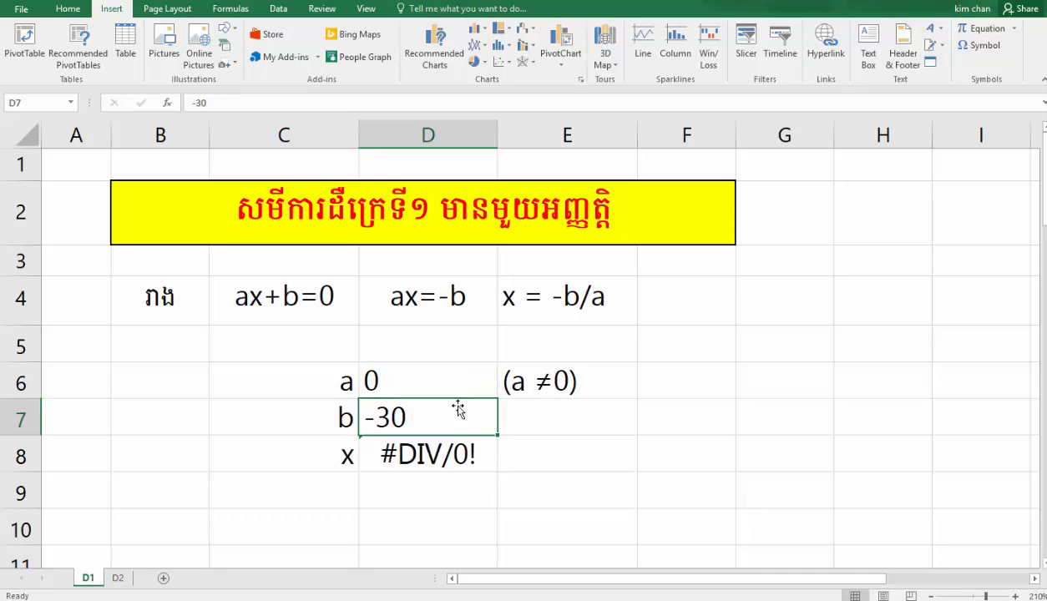
left_click(492, 468)
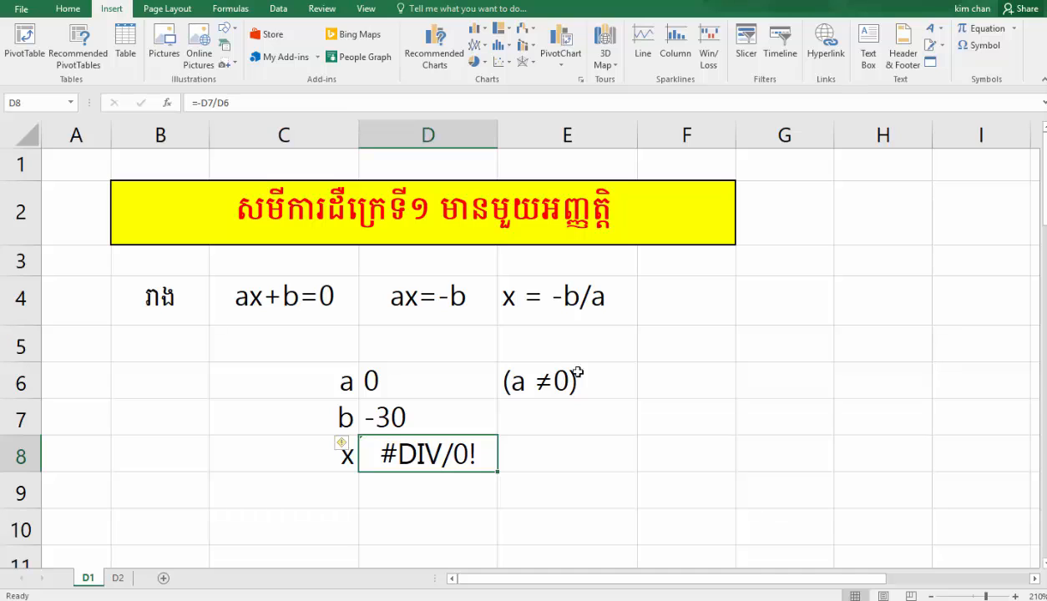
left_click(415, 386)
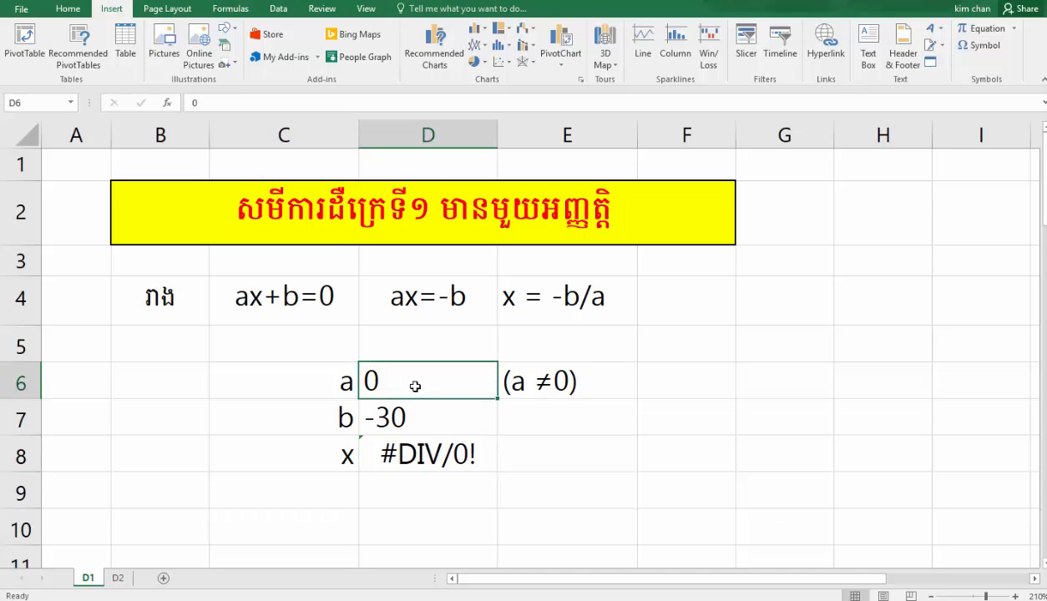
left_click(436, 462)
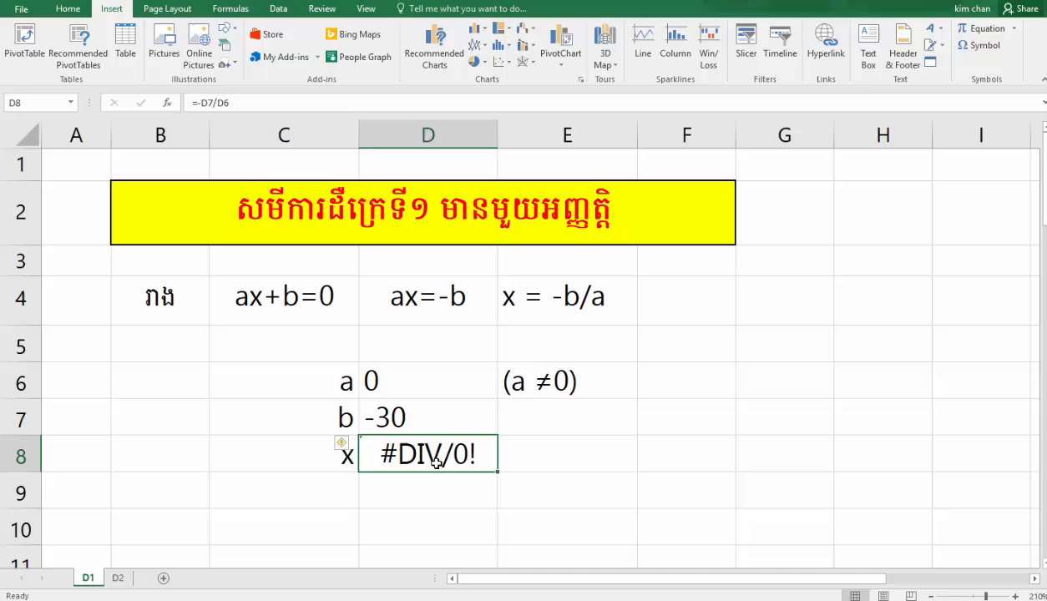
- Set a in cell D6 to the nonzero value 60
left_click(426, 381)
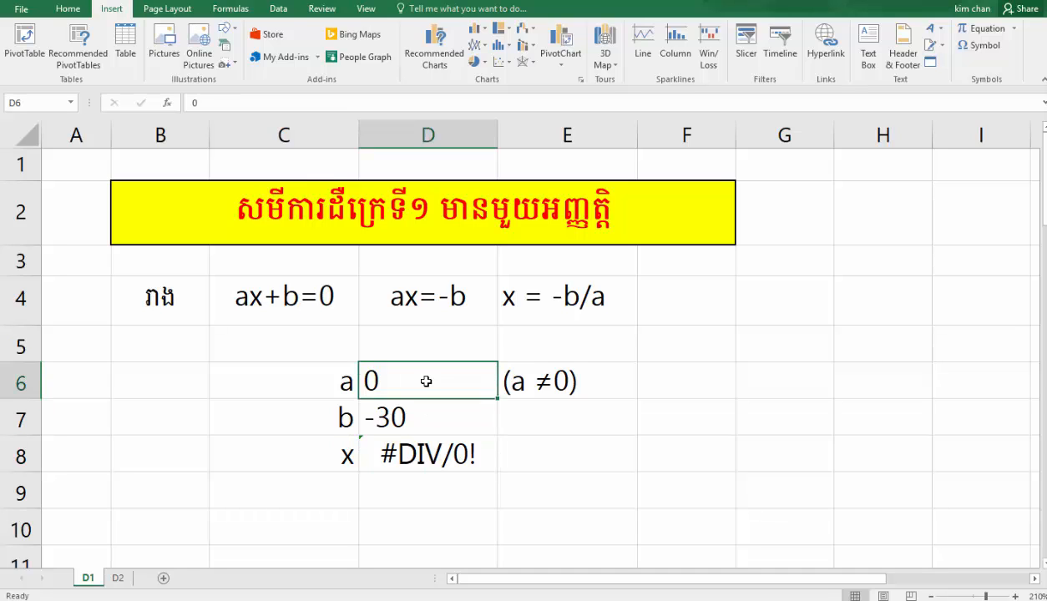
type("69")
key("BackSpace")
type("0")
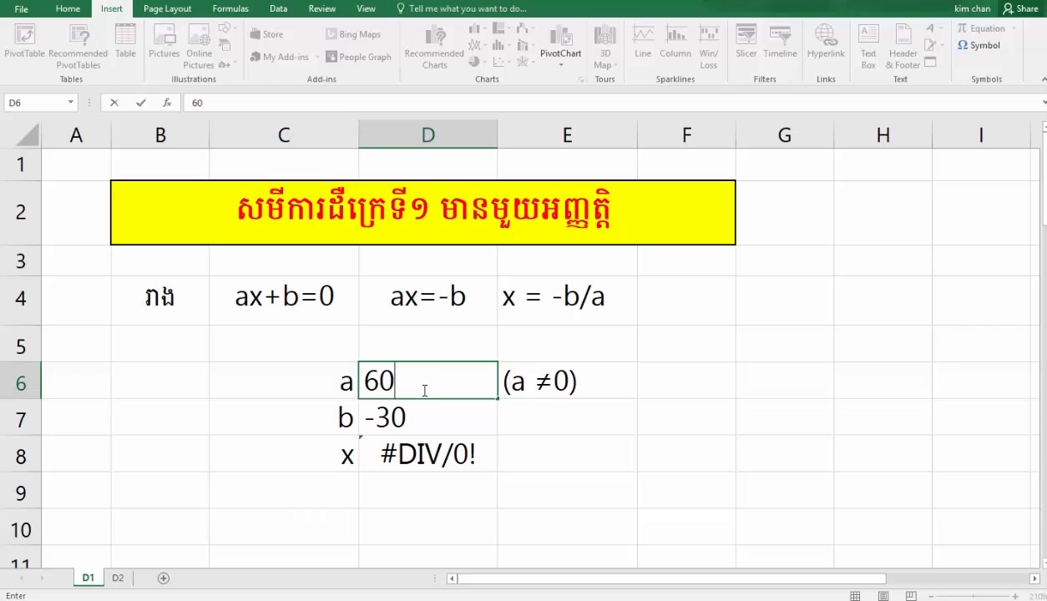
key("Return")
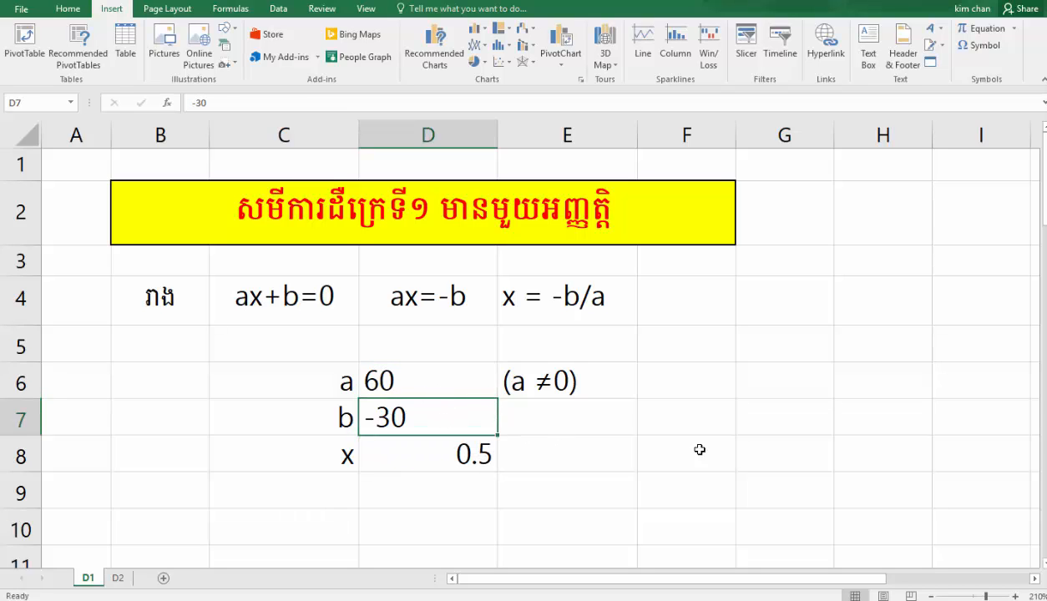
left_click(448, 459)
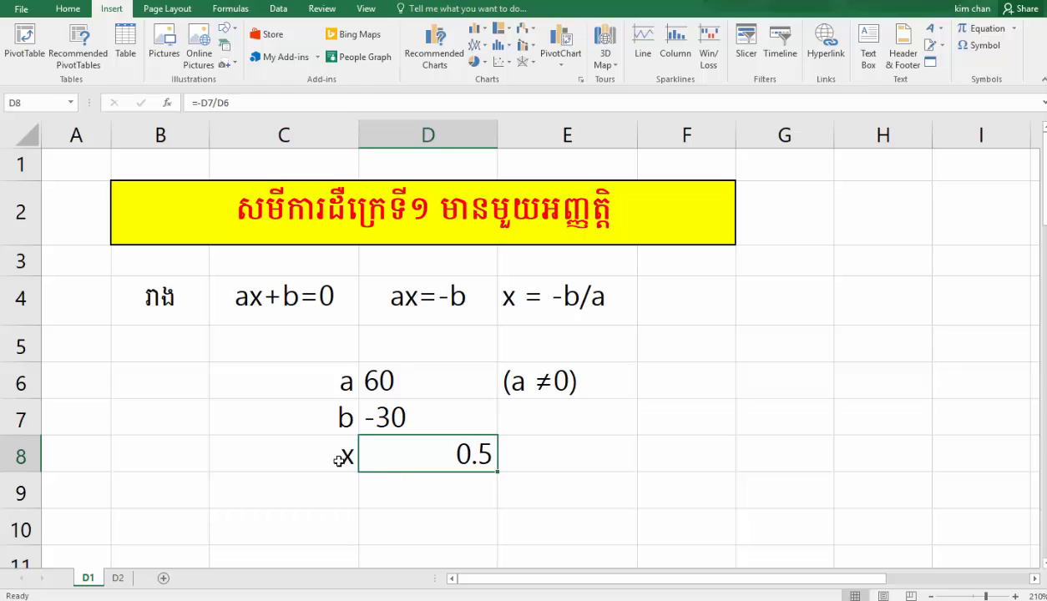
left_click_drag(333, 452, 429, 460)
left_click(561, 484)
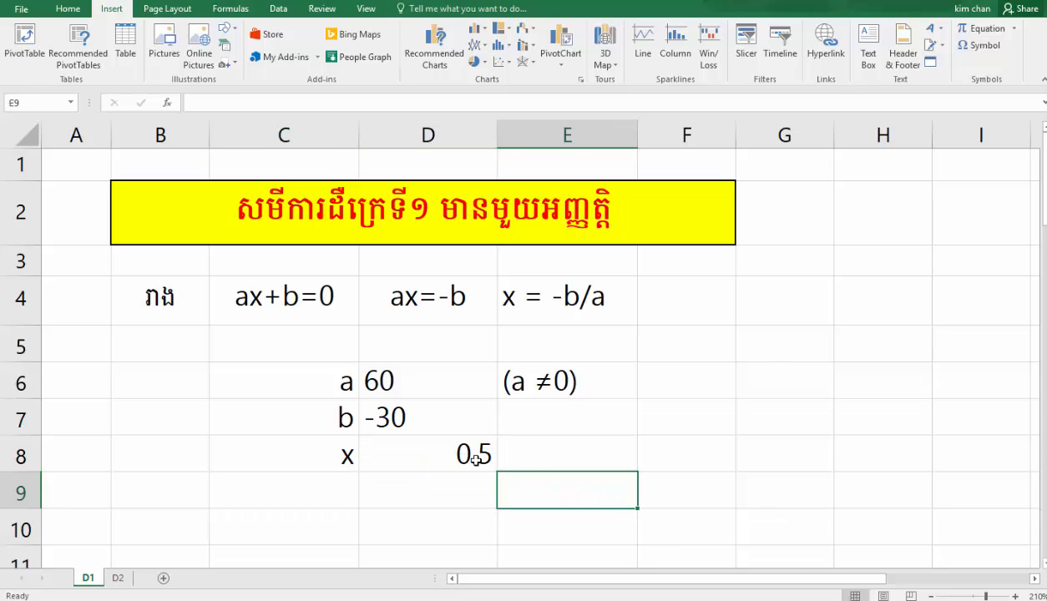
left_click(466, 453)
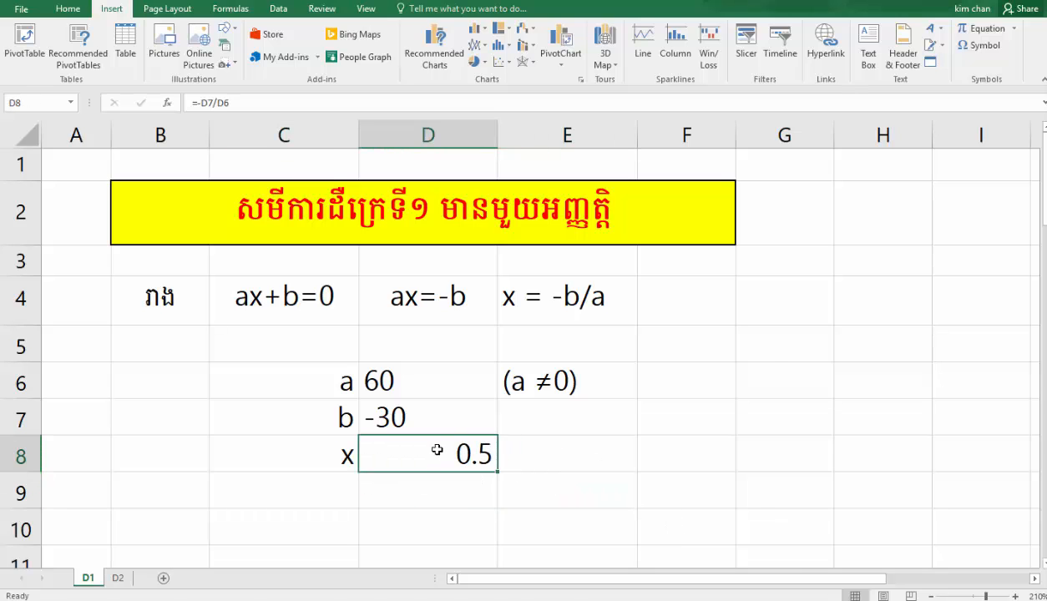
- Add an equals sign after the labels a in cell C6 and b in cell C7
double_click(356, 388)
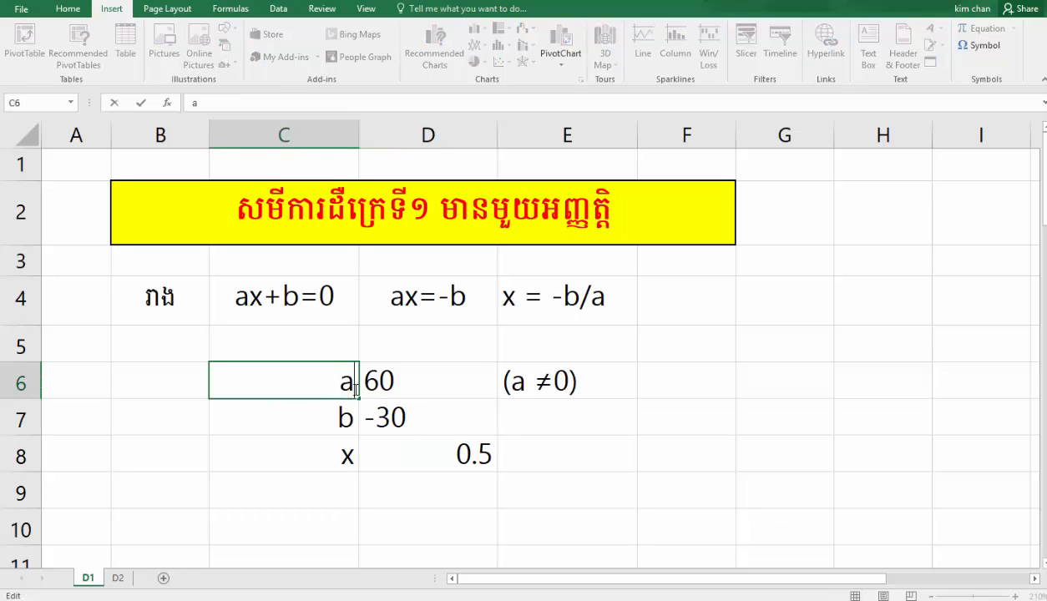
type("=")
left_click(354, 417)
double_click(354, 417)
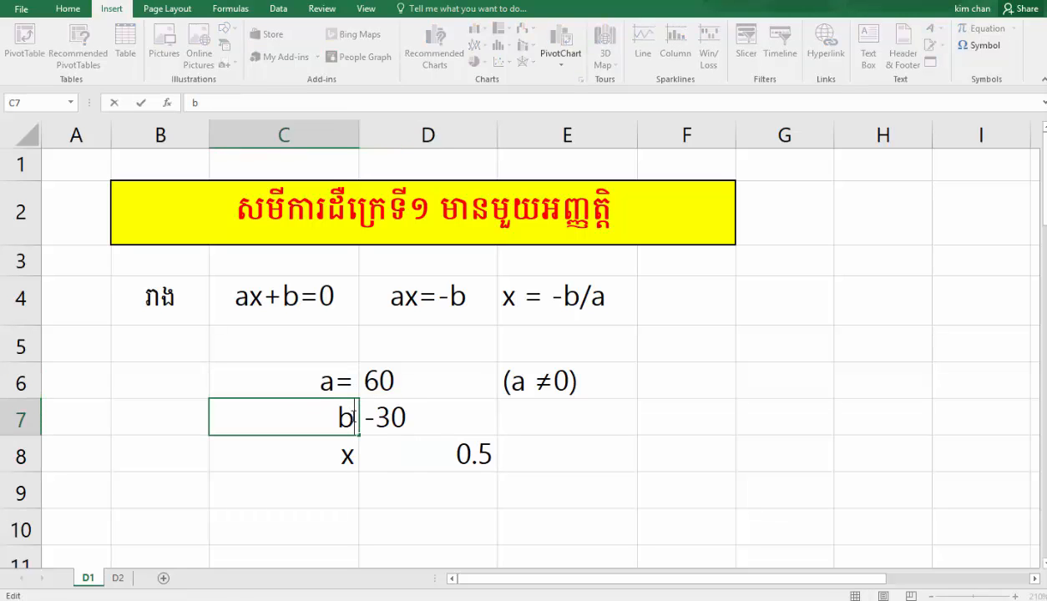
type("=")
left_click(409, 465)
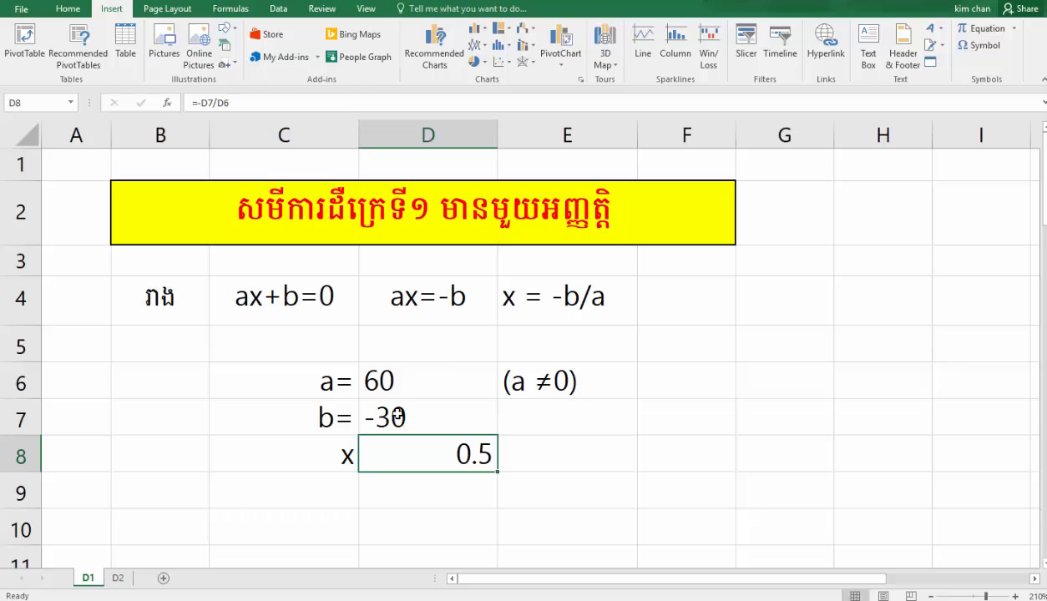
- Test the formula with b in cell D7 set to 3000 and a in cell D6 set to 45
left_click(533, 304)
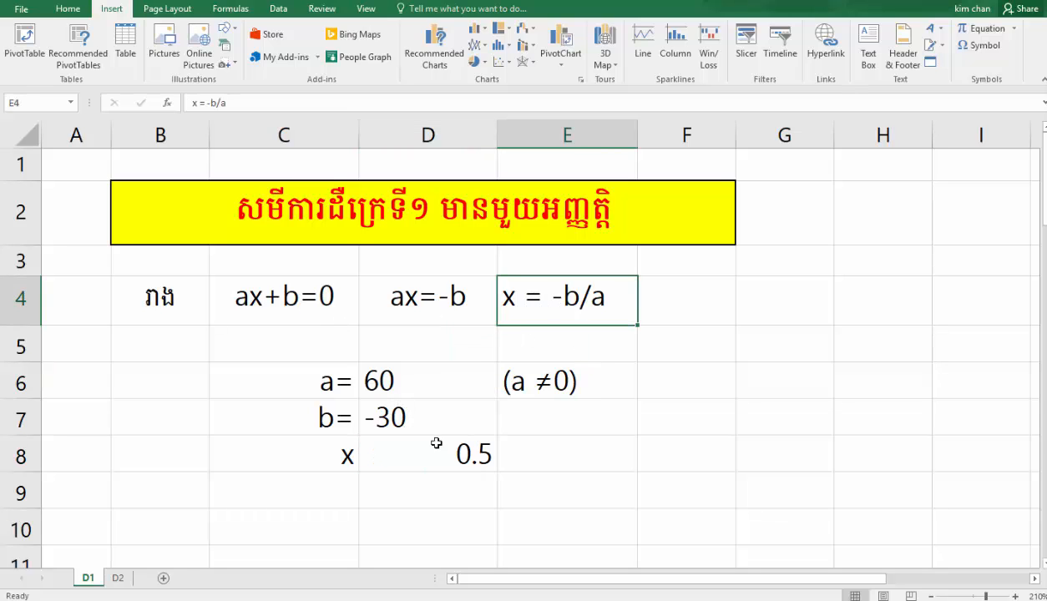
left_click(419, 415)
type("3000")
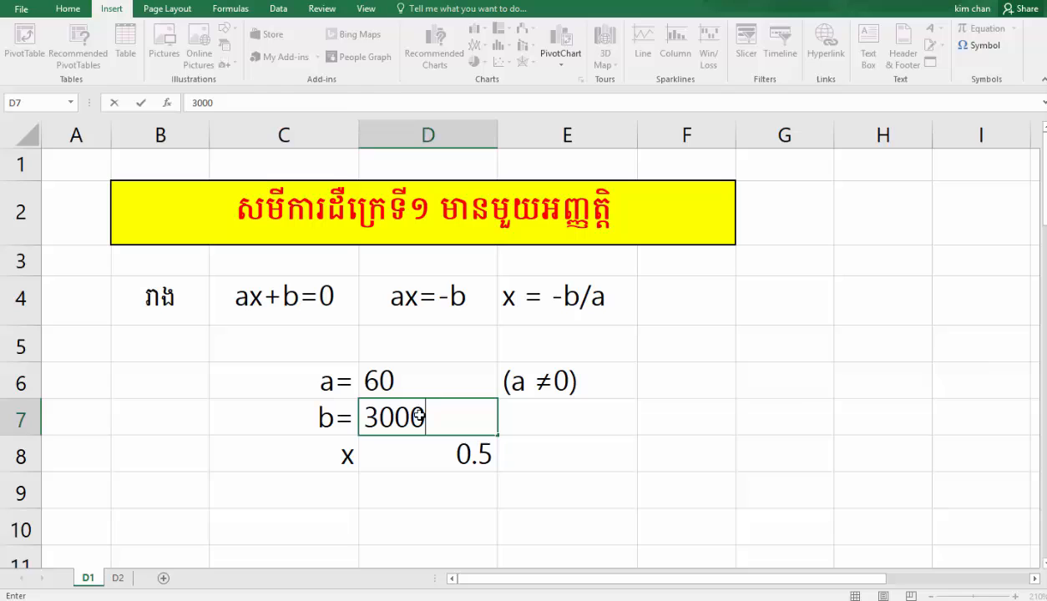
key("Return")
left_click(431, 390)
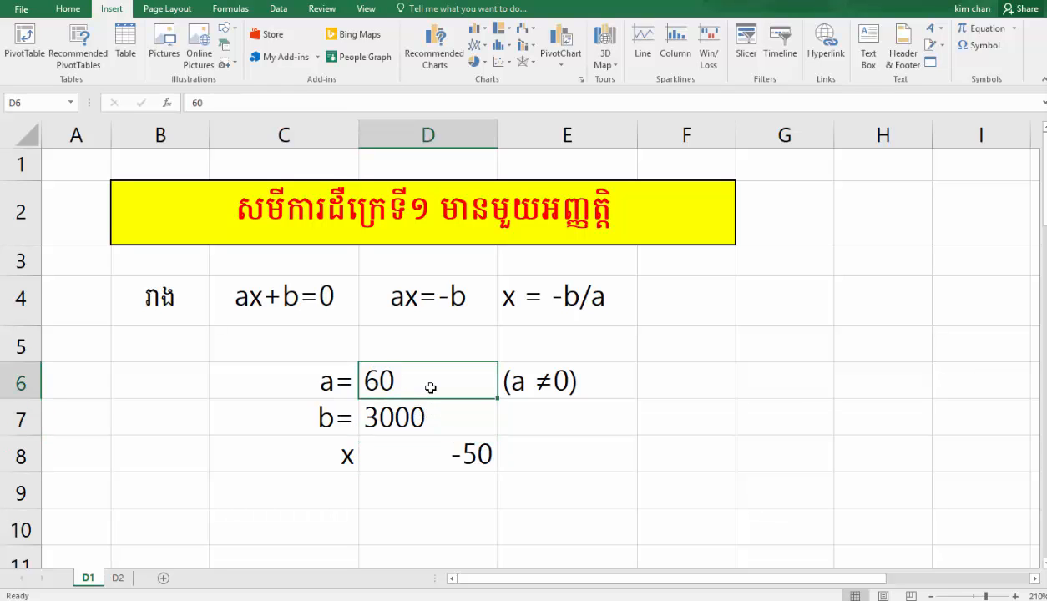
type("45")
key("Return")
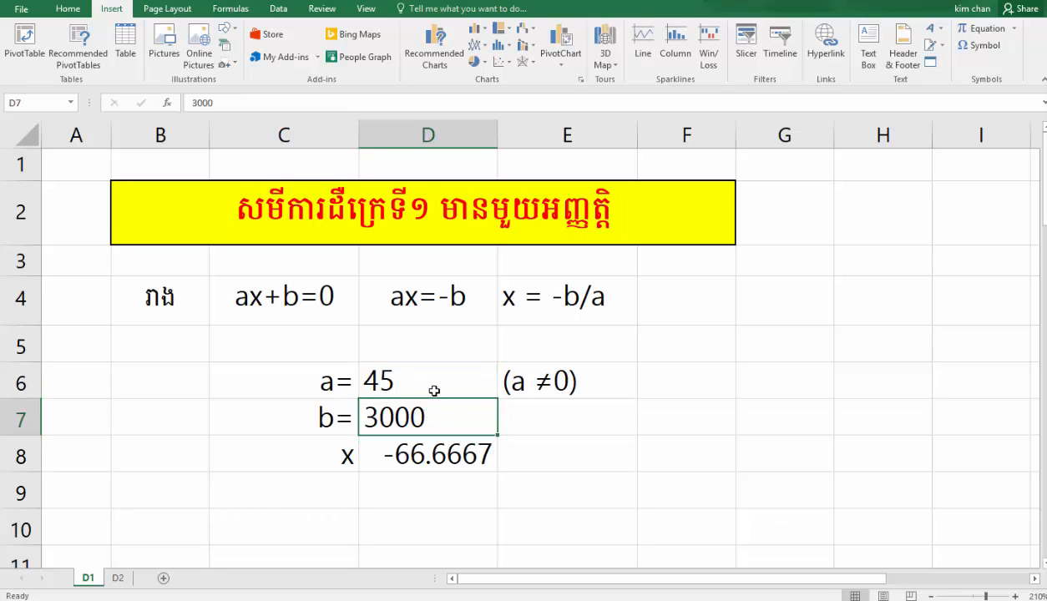
left_click(449, 462)
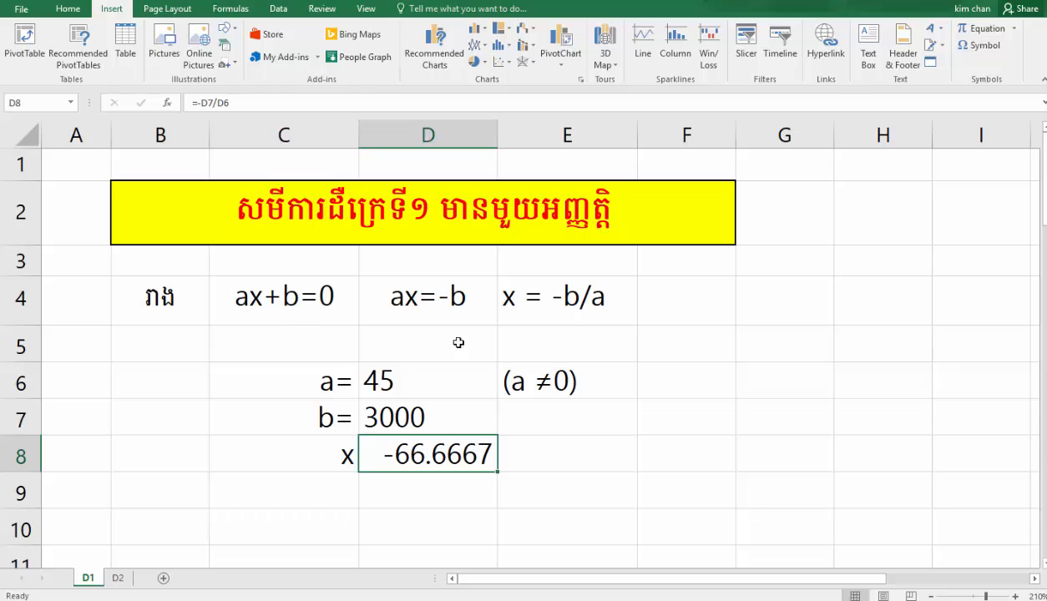
- Set a in cell D6 to 39 and b in cell D7 to 78 as another test
left_click(443, 383)
type("3")
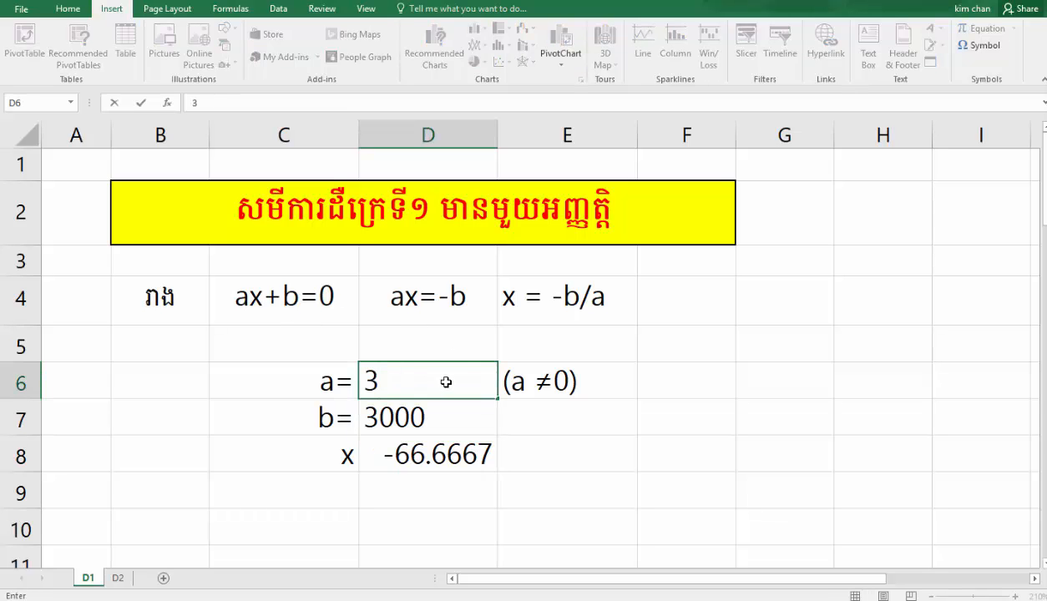
type("9")
left_click(444, 421)
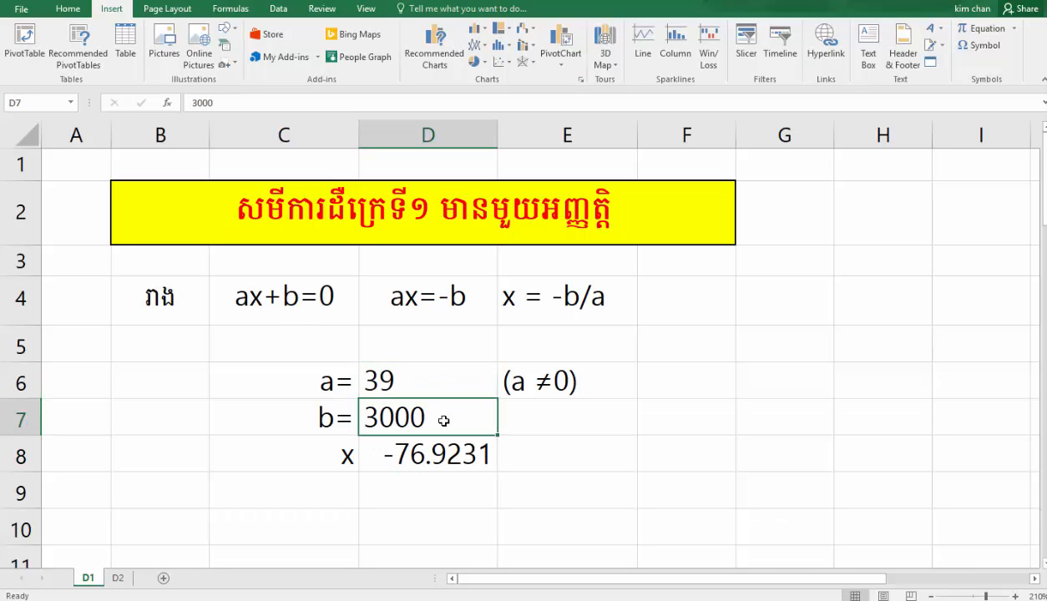
key("Delete")
type("78")
left_click(444, 446)
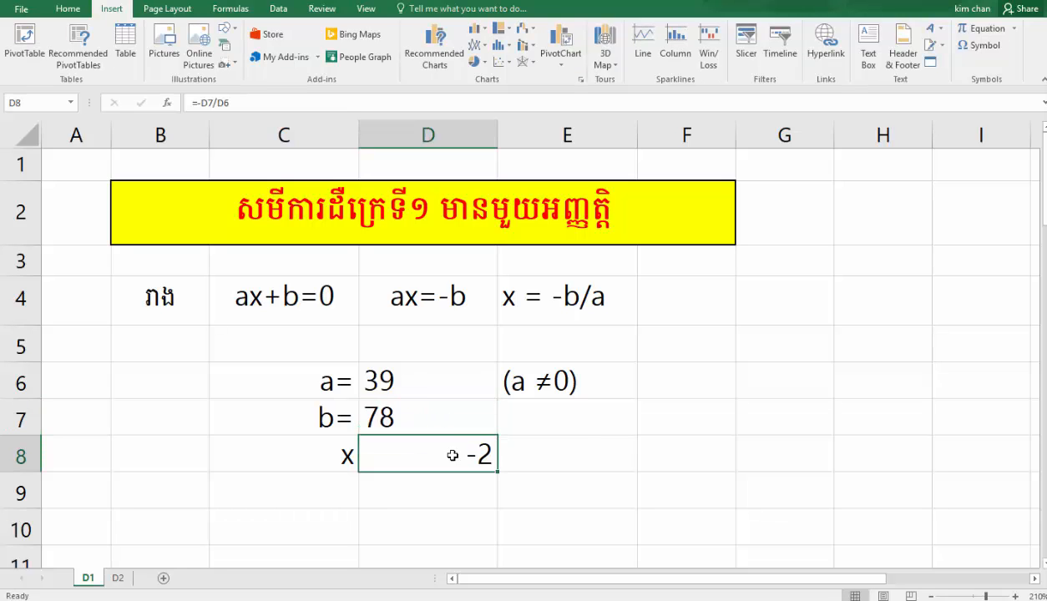
- Center the values of a, b and x horizontally in cells D6 to D8
left_click(451, 418)
left_click_drag(479, 384, 479, 419)
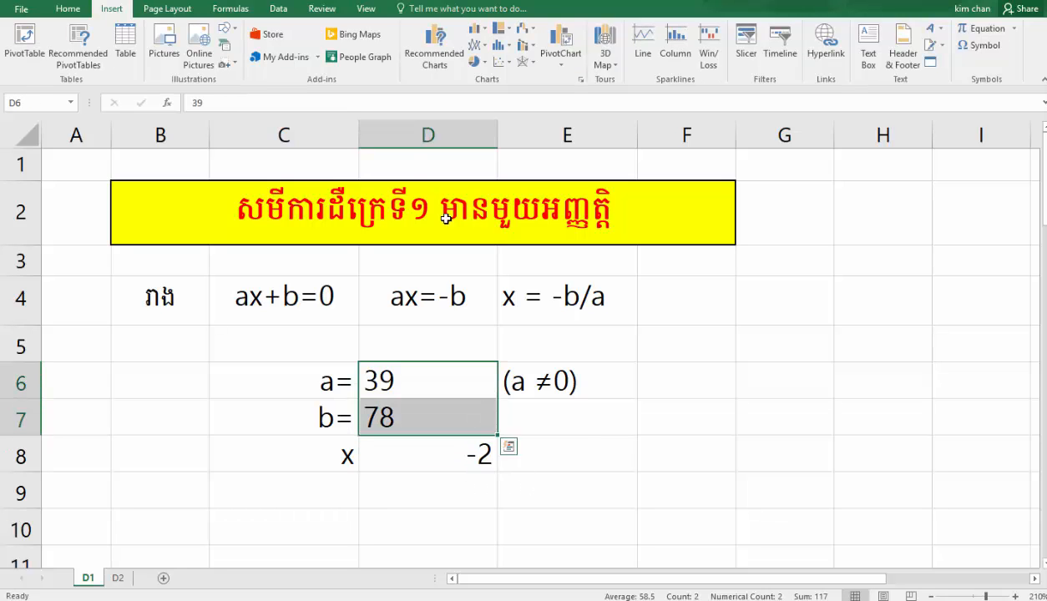
left_click(66, 10)
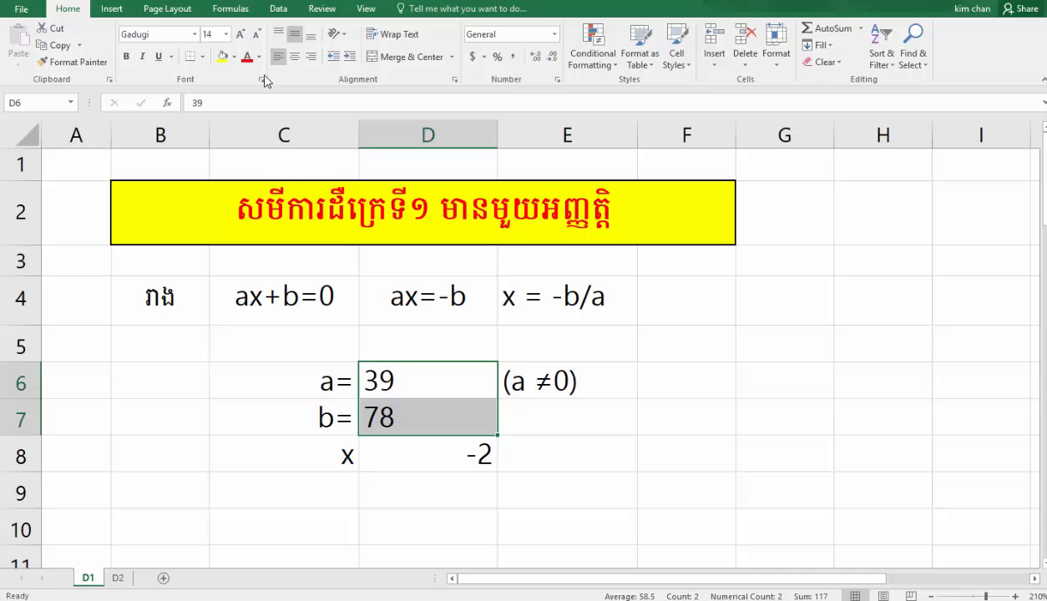
left_click(311, 56)
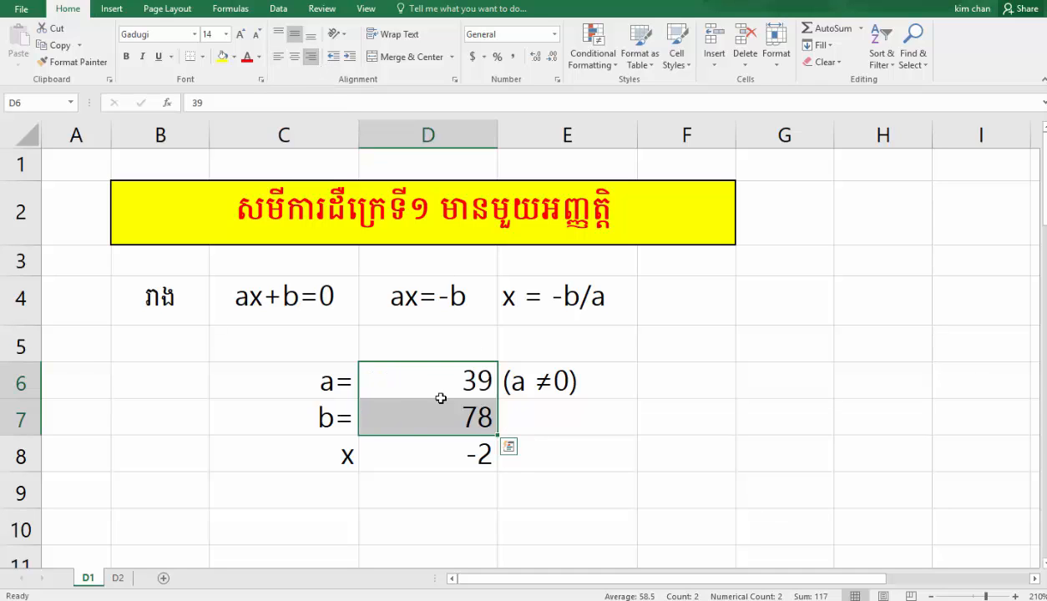
left_click(295, 56)
left_click(444, 458)
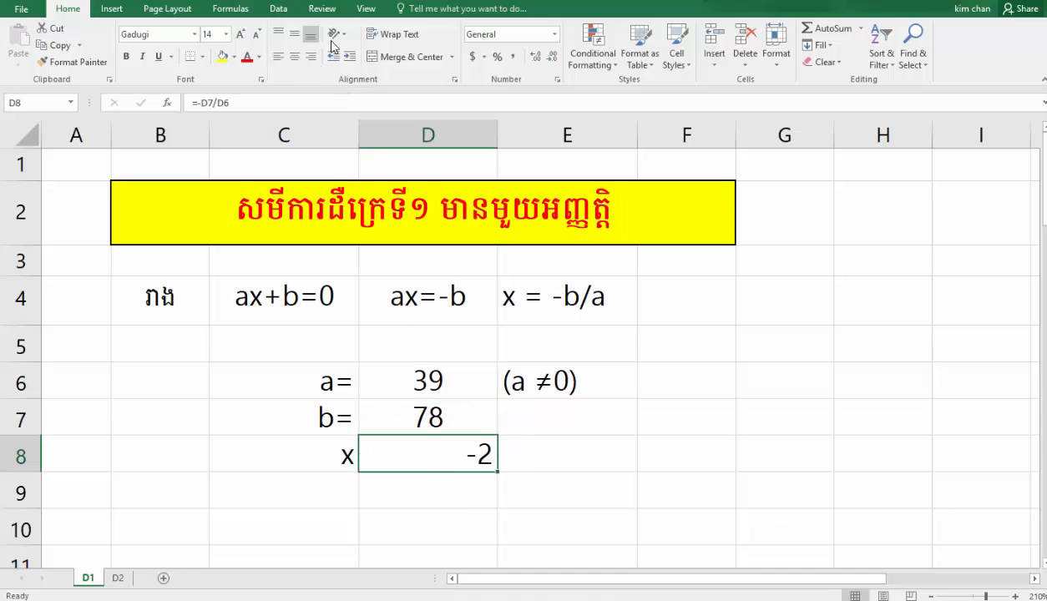
left_click(292, 56)
left_click(573, 432)
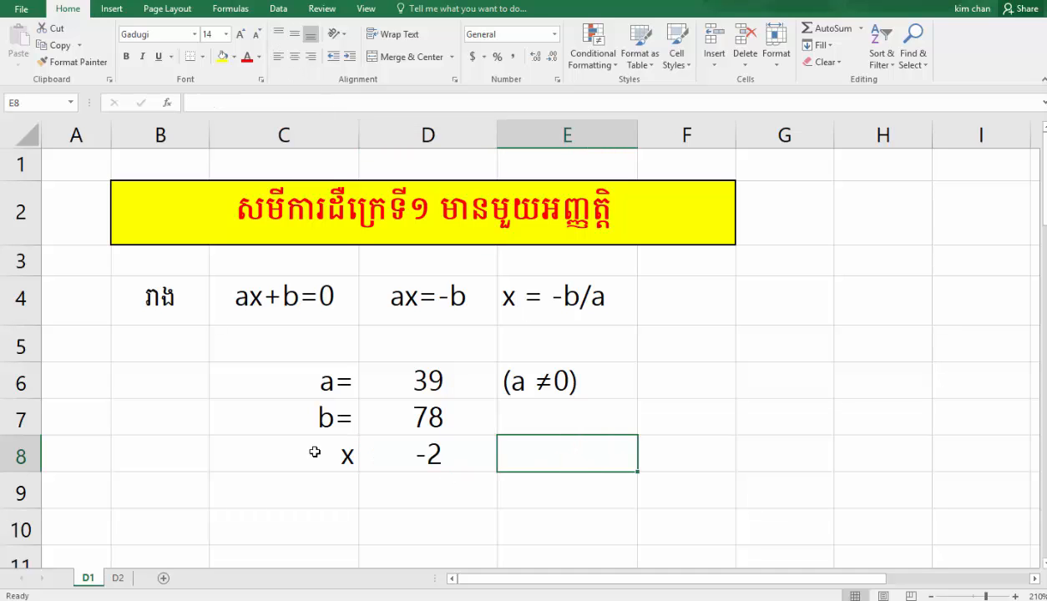
- Add an equals sign after the x label in cell C8 and fill cells C8:D8 with yellow
left_click(341, 451)
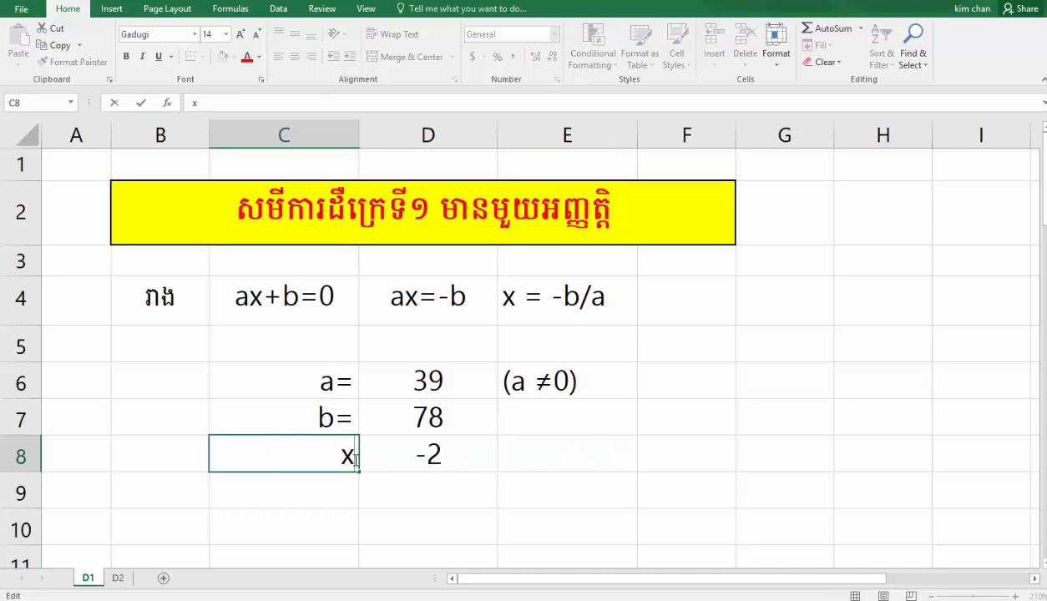
type("=")
left_click(438, 457)
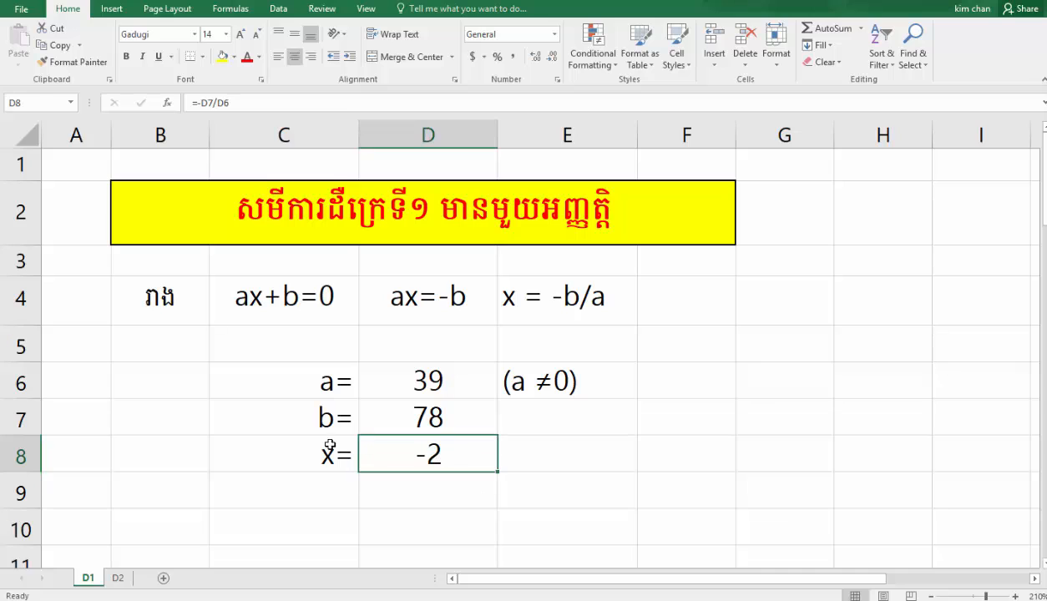
left_click_drag(328, 442, 401, 442)
left_click(222, 56)
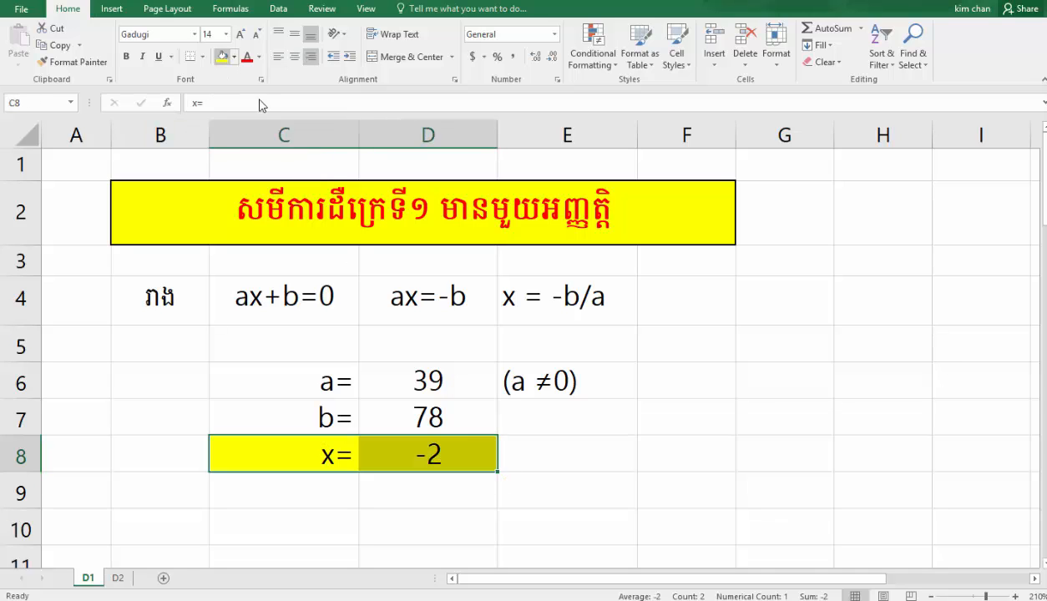
left_click(544, 492)
- Set a in cell D6 to 100 and b in cell D7 to 60
left_click(434, 386)
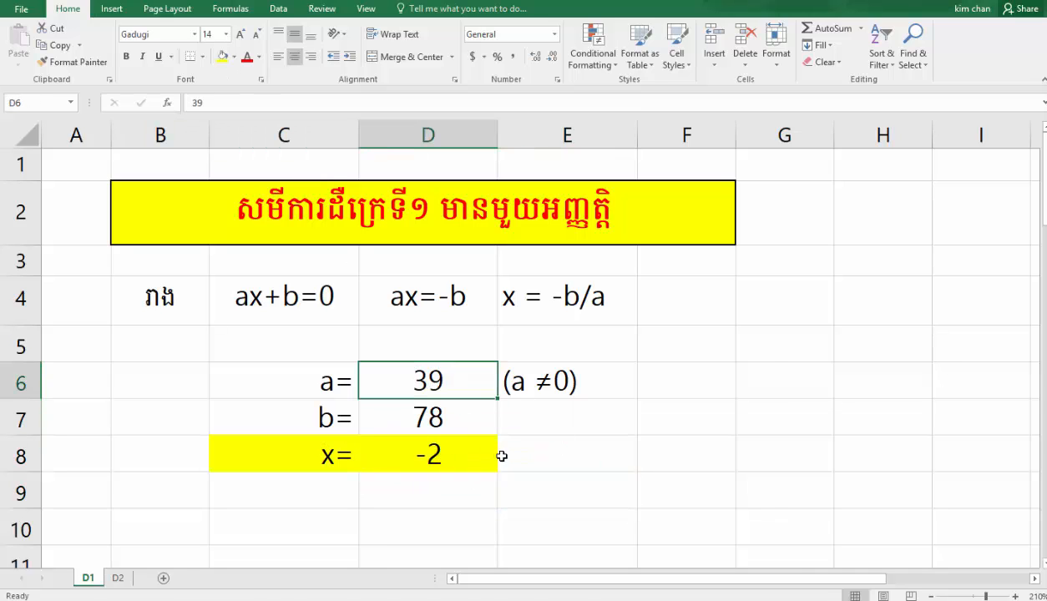
type("100")
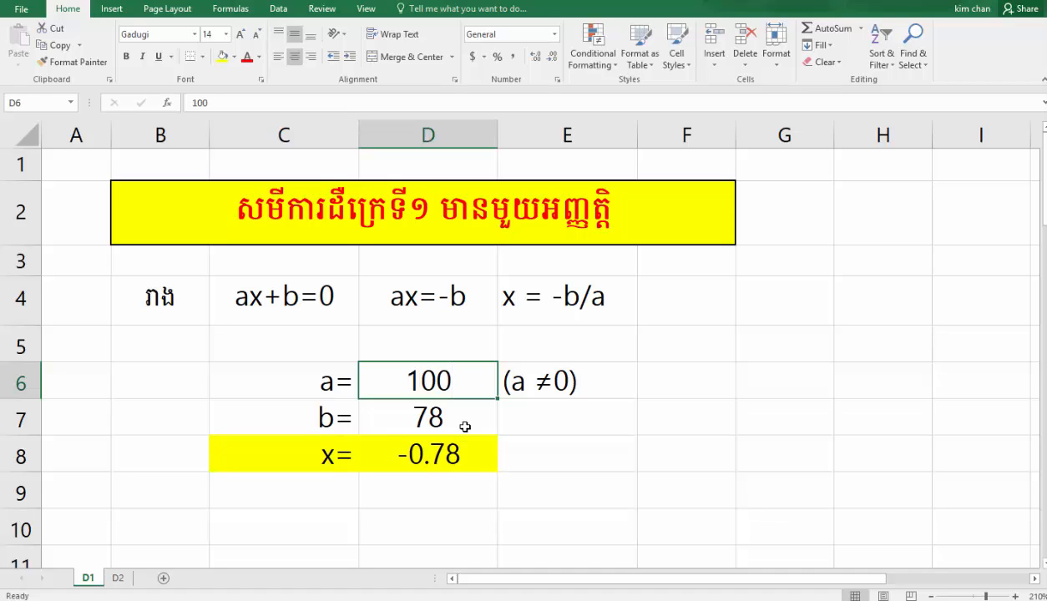
left_click(465, 427)
type("60")
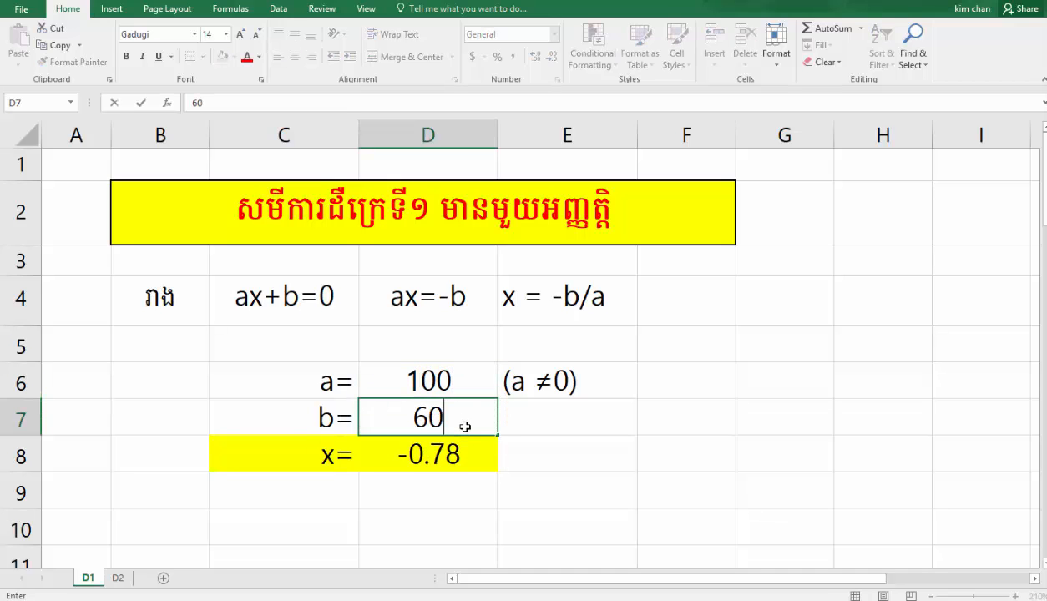
key("Return")
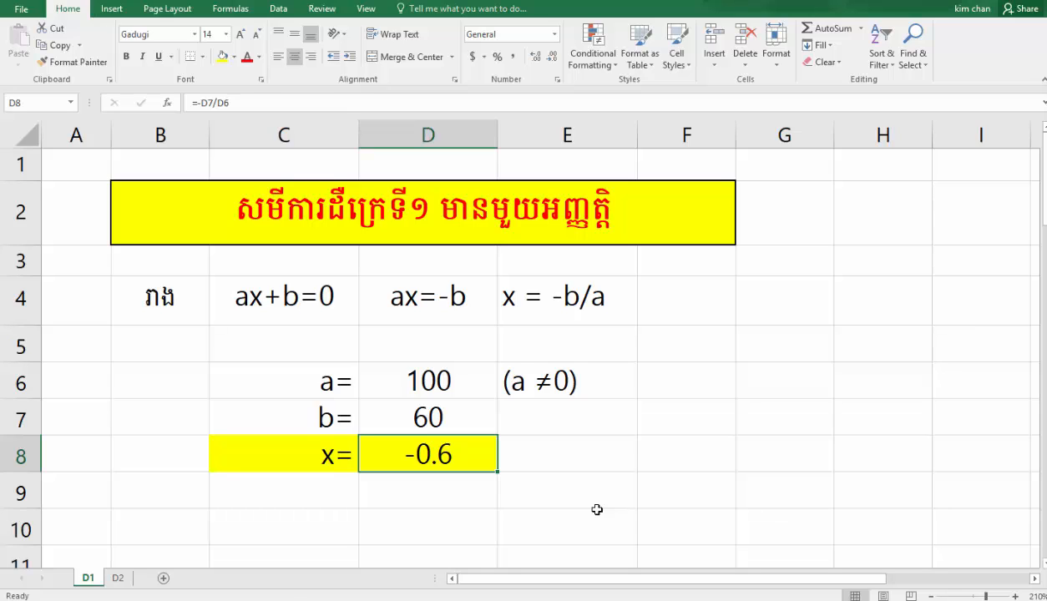
- Enter the note "(ចម្លើយសមីការ)" in cell E8 and widen column E to fit it
left_click(616, 462)
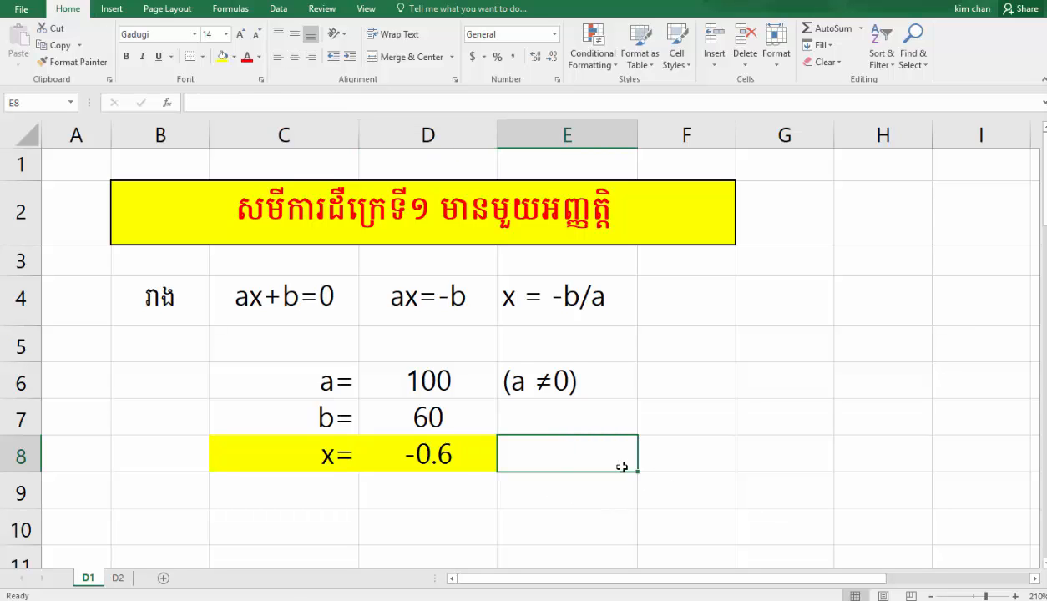
type("(c")
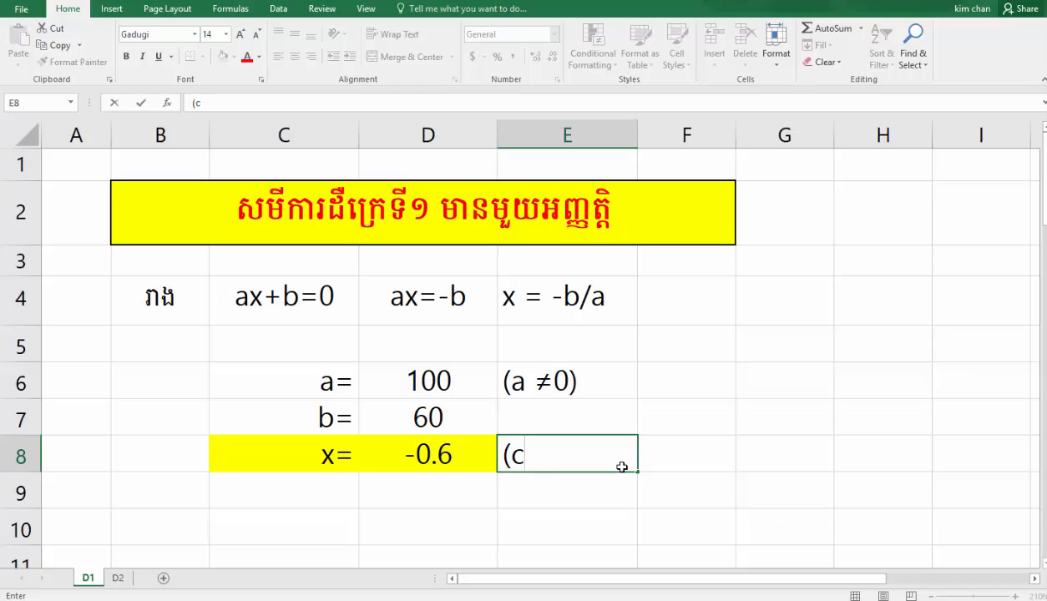
type("ចម្លើយ")
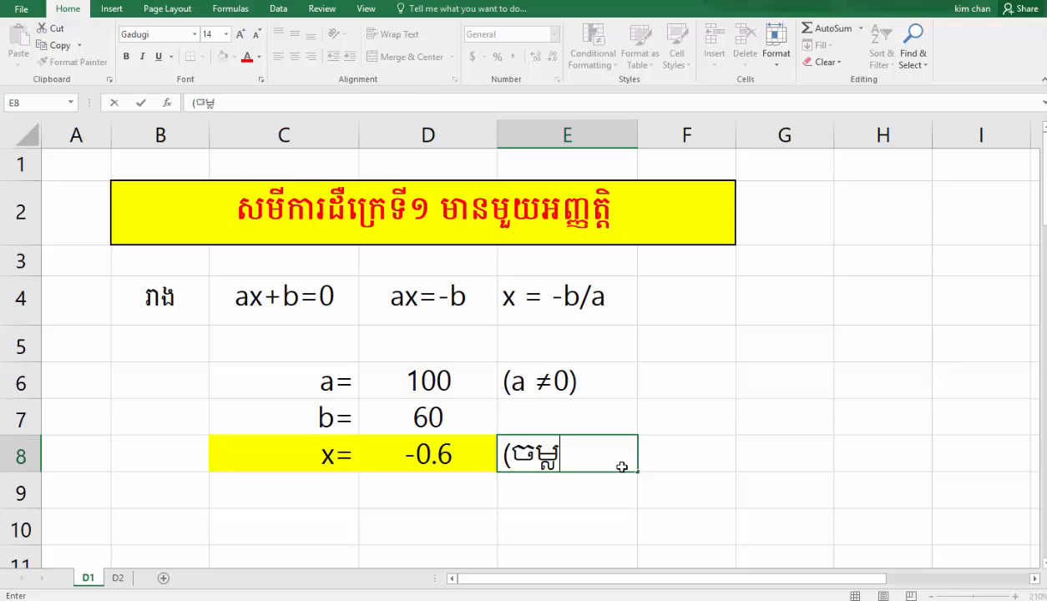
type("សមីការ")
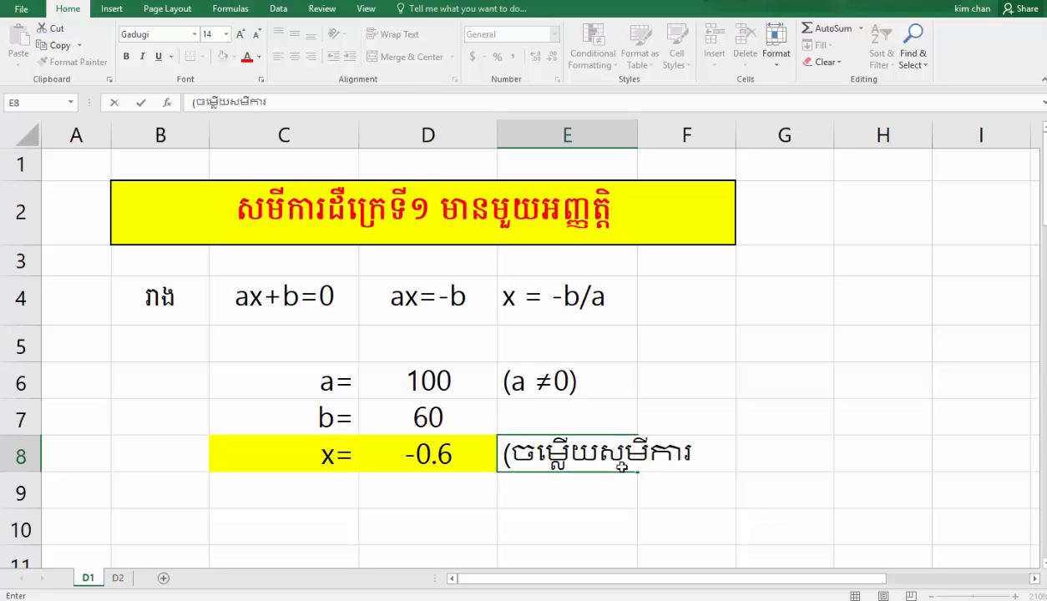
type(")")
left_click(744, 475)
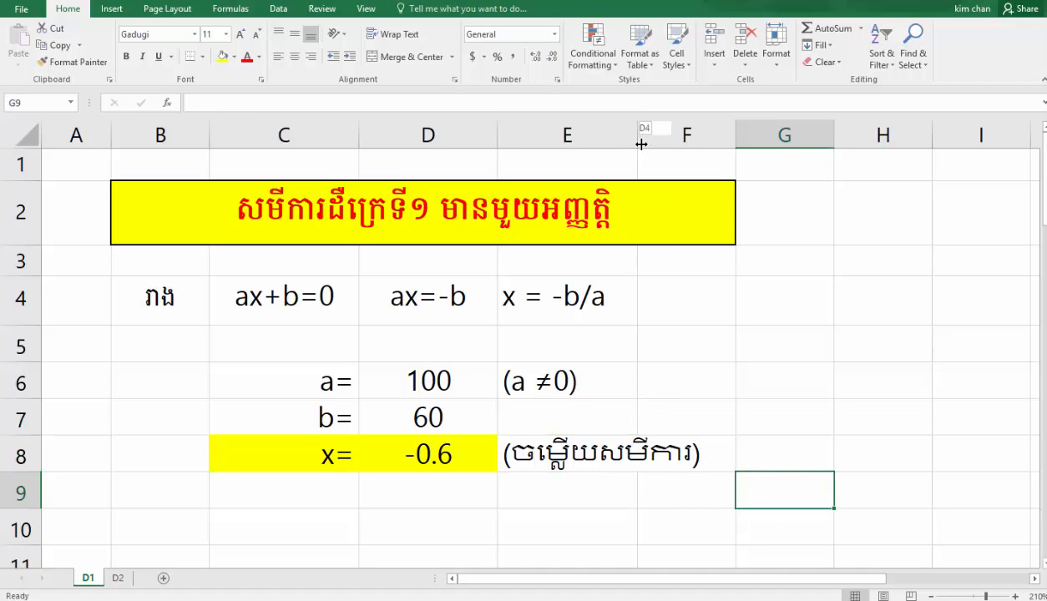
left_click_drag(637, 136, 707, 140)
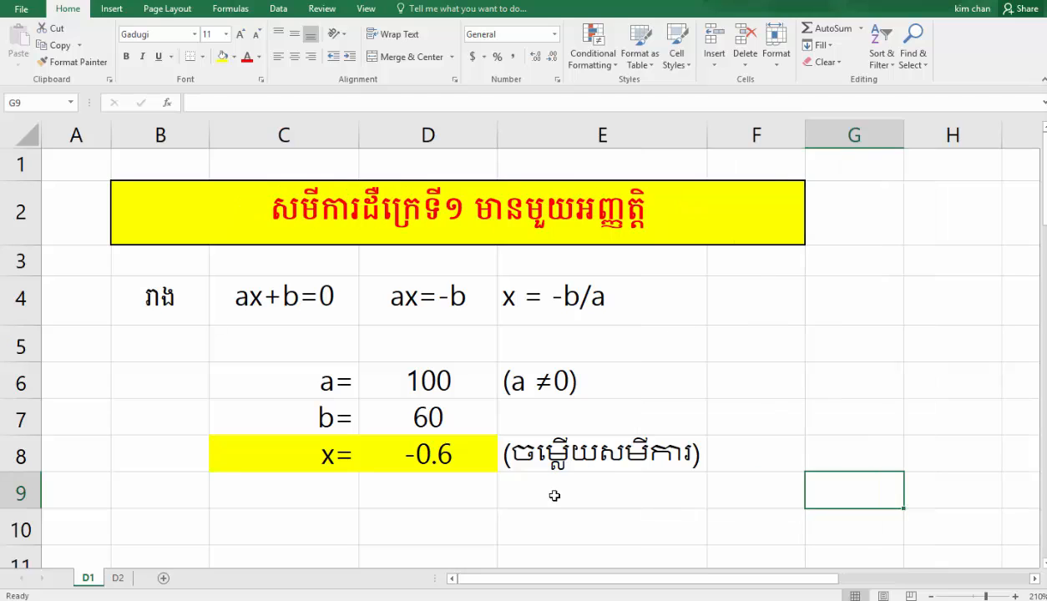
left_click(540, 484)
- Compare the formula for x in cell D8 and its references to a and b with the expression in cell E4
left_click(415, 217)
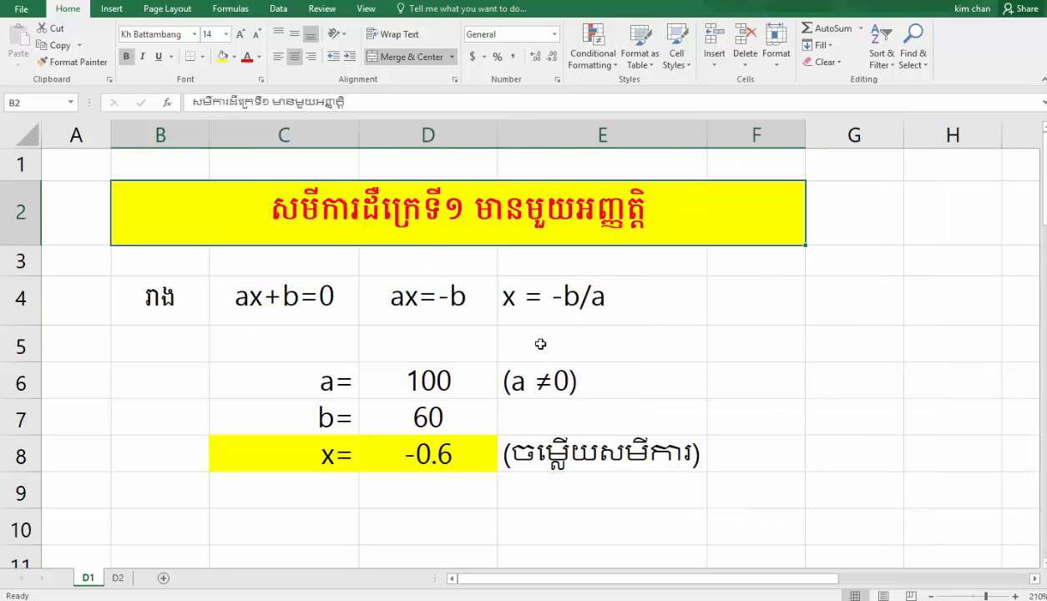
left_click(539, 299)
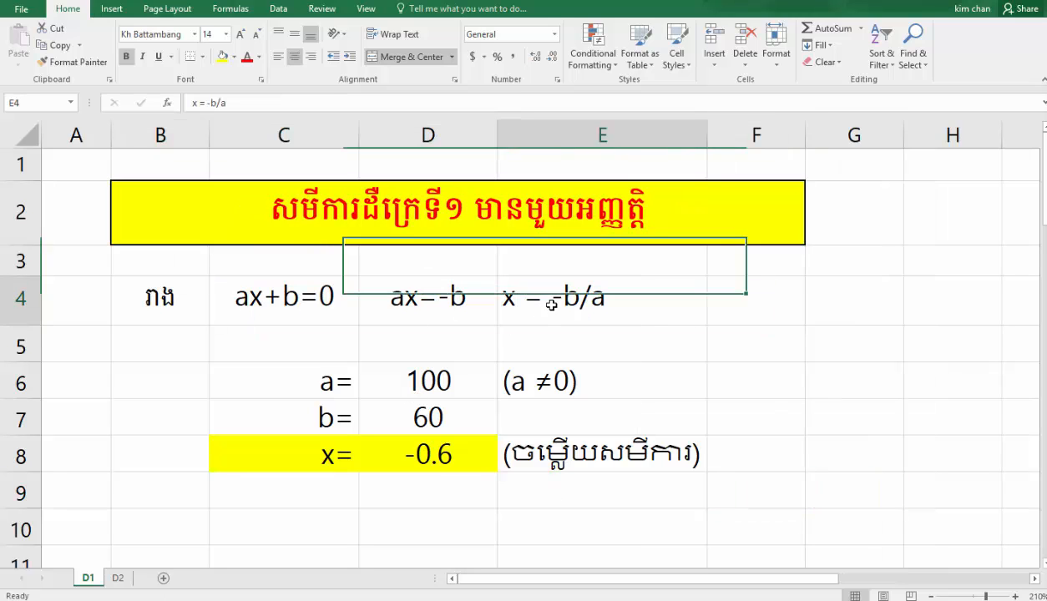
double_click(450, 455)
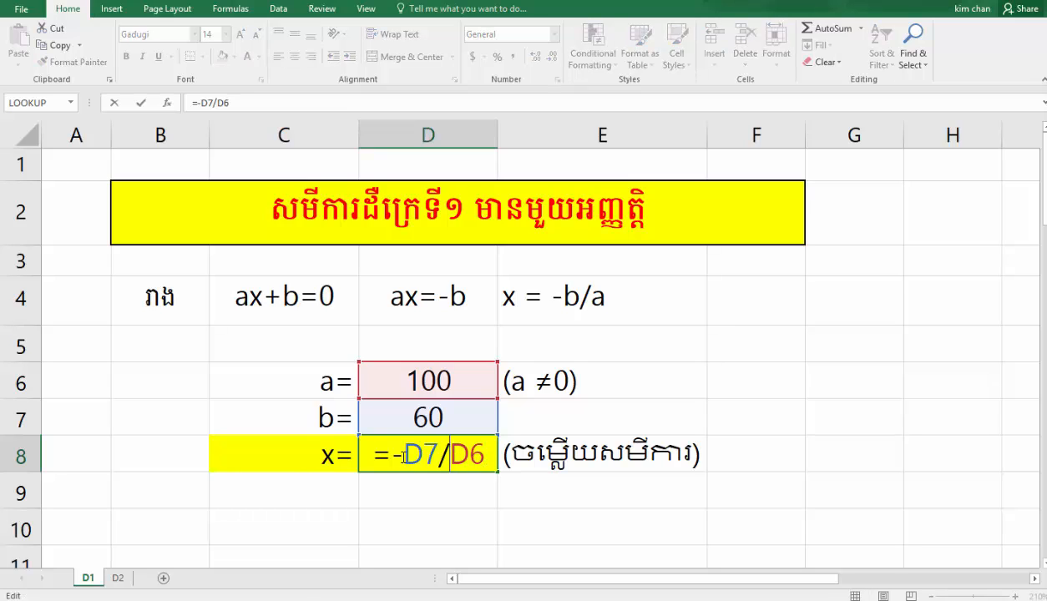
left_click_drag(437, 455, 413, 454)
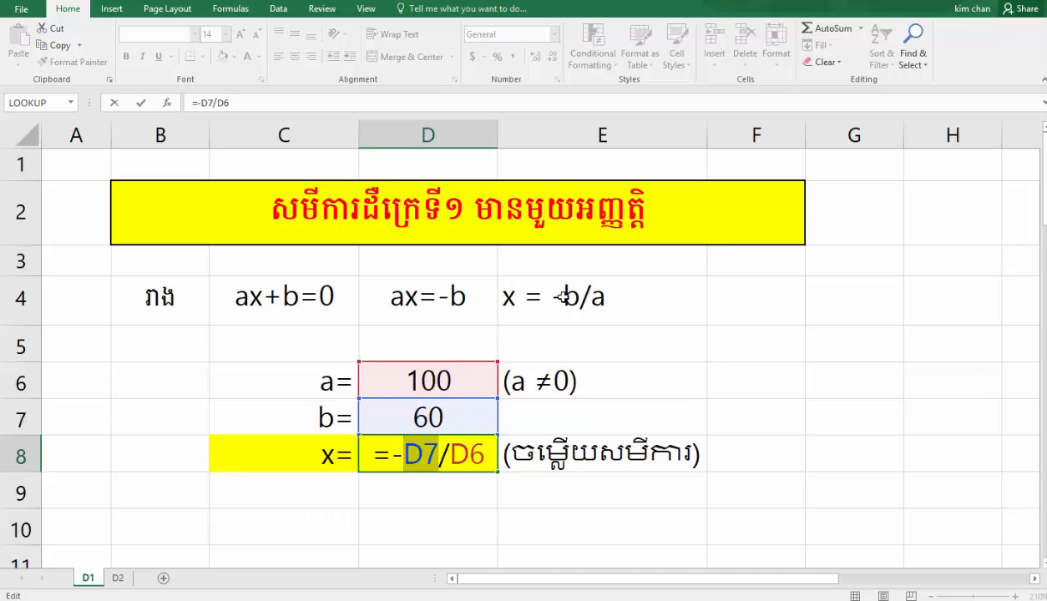
left_click_drag(483, 455, 459, 454)
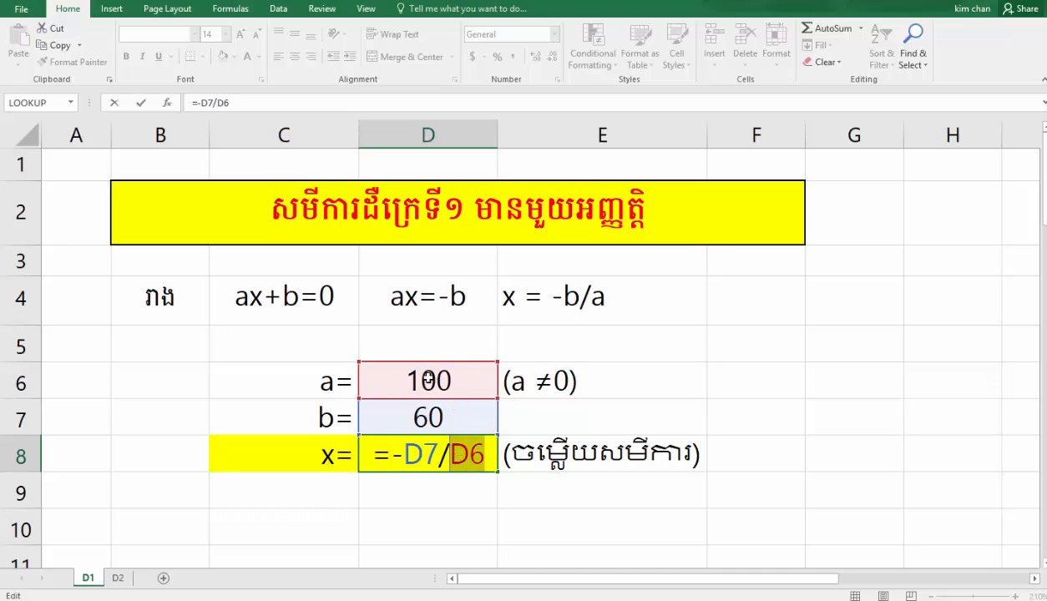
key("Return")
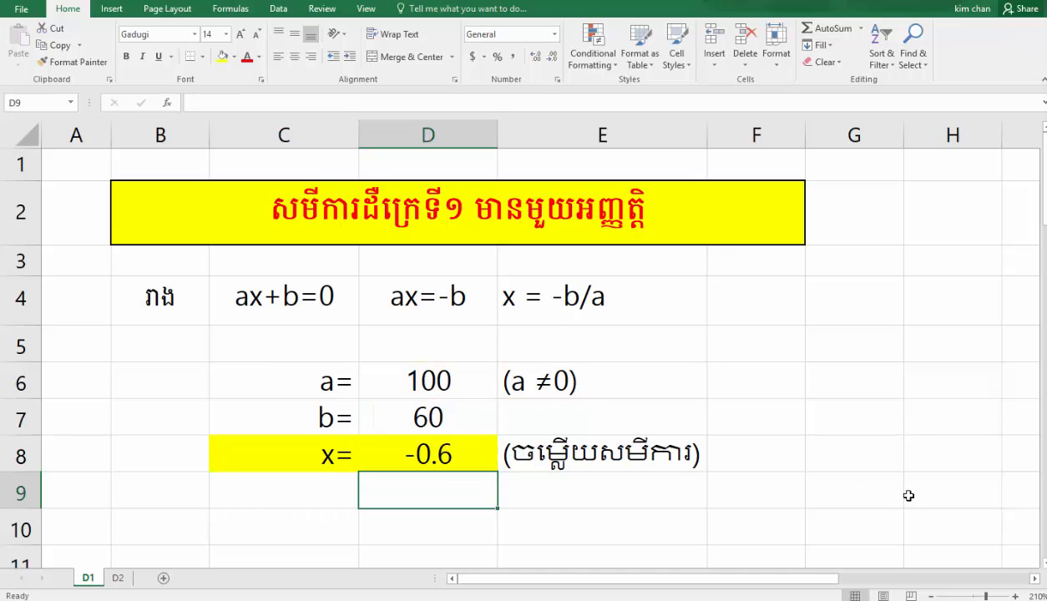
left_click(178, 205)
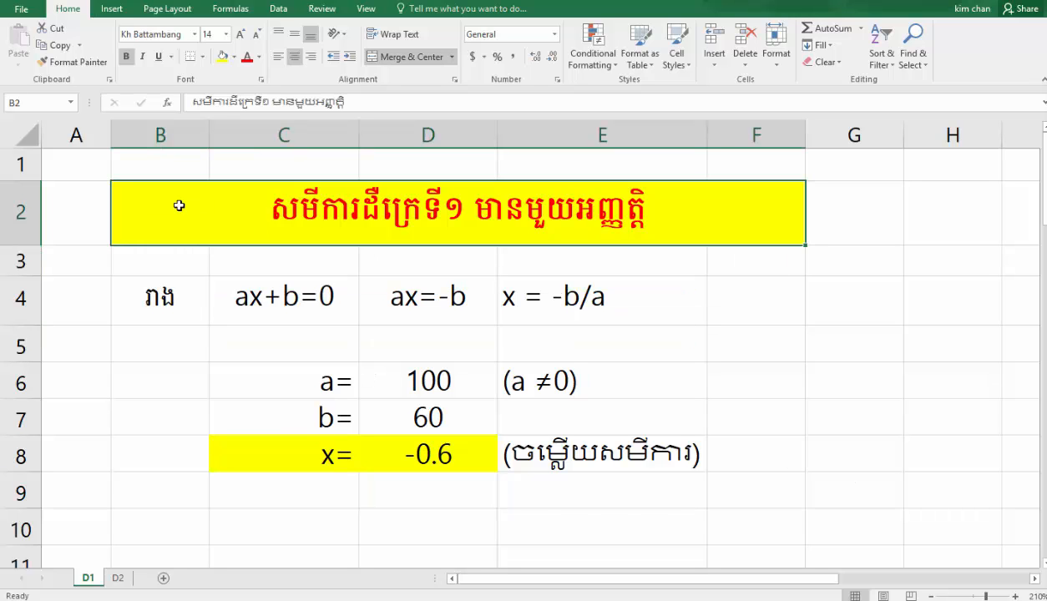